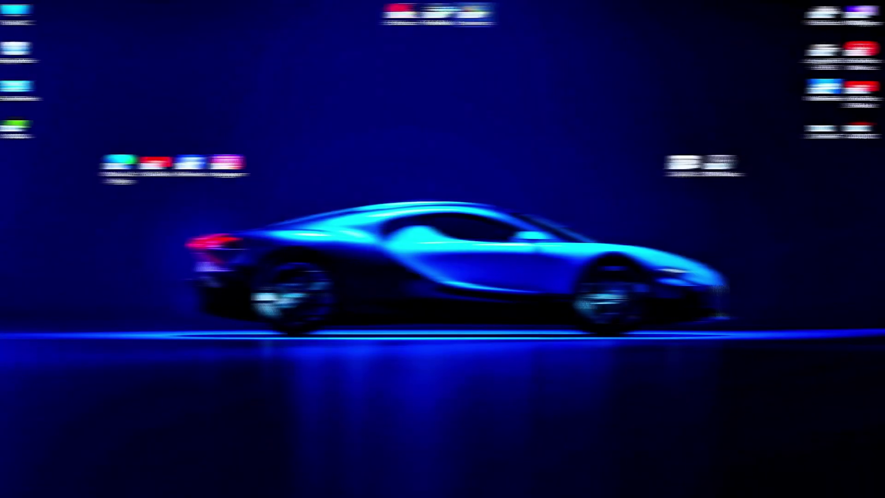
# Step: Run a disk cleanup for the emulator from the MSI App Player multi-instance manager and acknowledge its completion
pyautogui.doubleClick(476, 23)
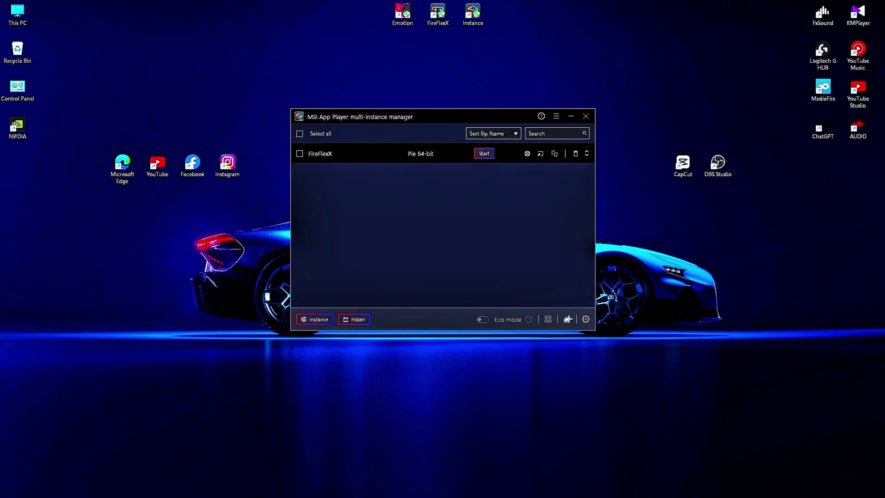
pyautogui.click(568, 318)
pyautogui.click(484, 259)
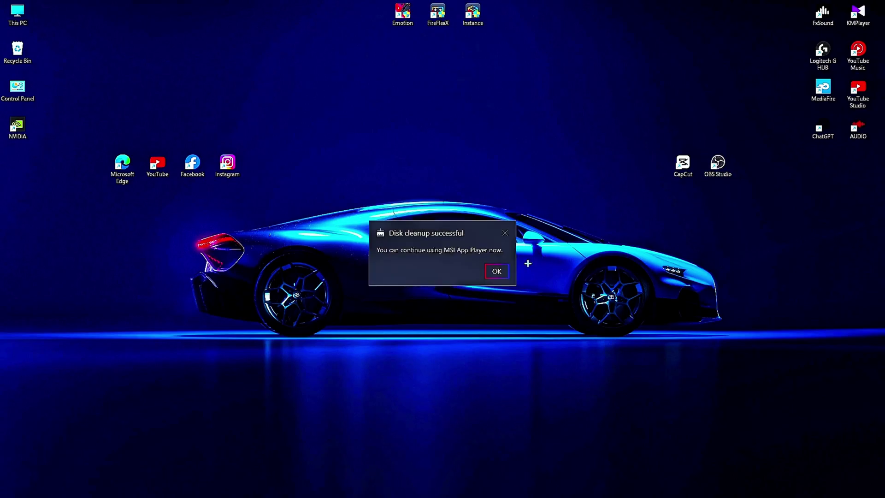
pyautogui.click(498, 266)
# Step: Launch the FireFlexX instance and set its CPU allocation to Custom with 3 cores in the performance settings
pyautogui.doubleClick(489, 14)
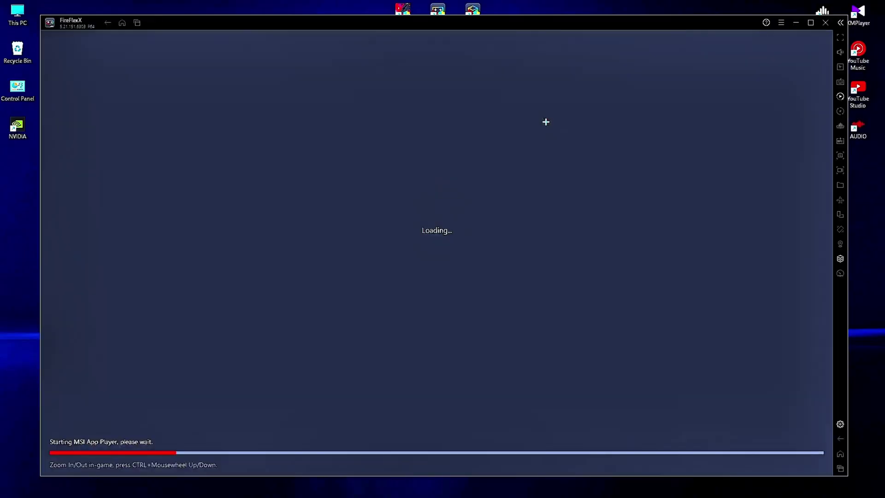
pyautogui.click(781, 22)
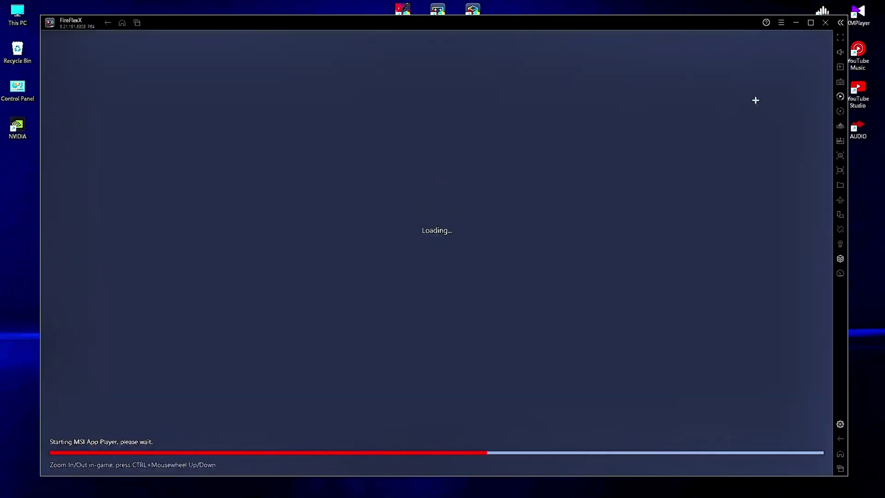
pyautogui.click(406, 150)
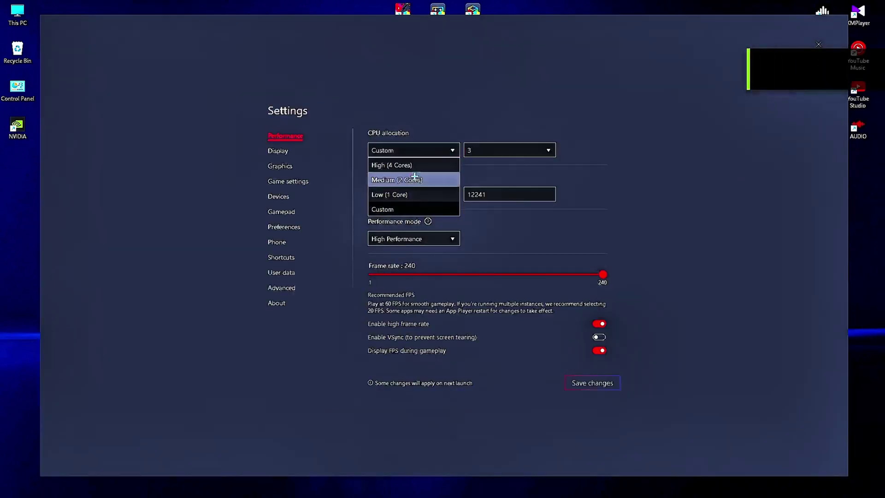
pyautogui.click(395, 208)
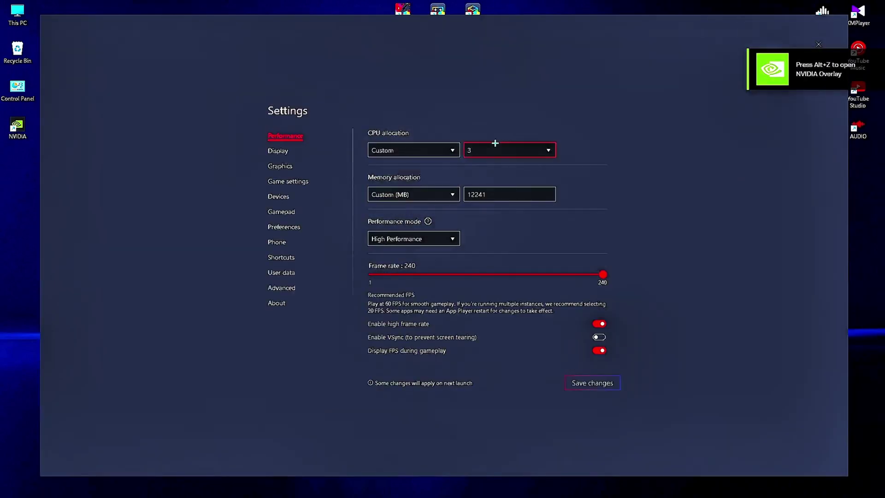
pyautogui.click(494, 149)
pyautogui.click(484, 194)
# Step: Switch to Task Manager and check the processor's core count in its CPU performance details
pyautogui.rightClick(718, 482)
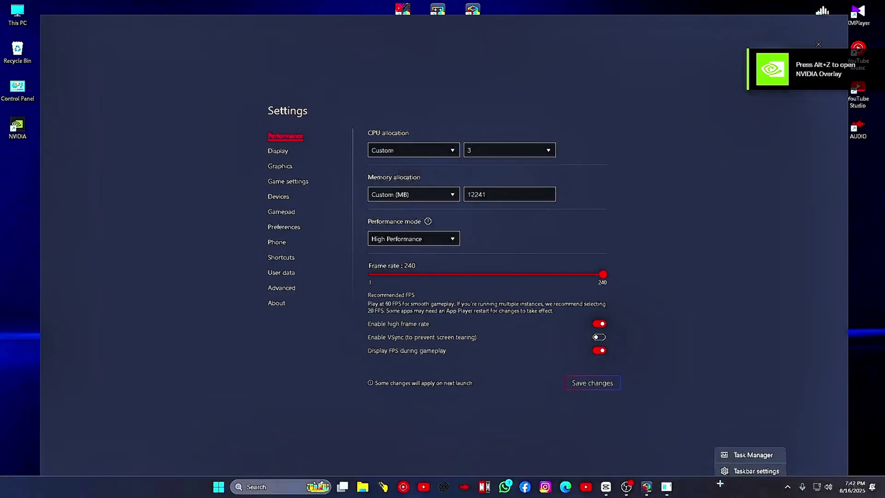
pyautogui.click(736, 450)
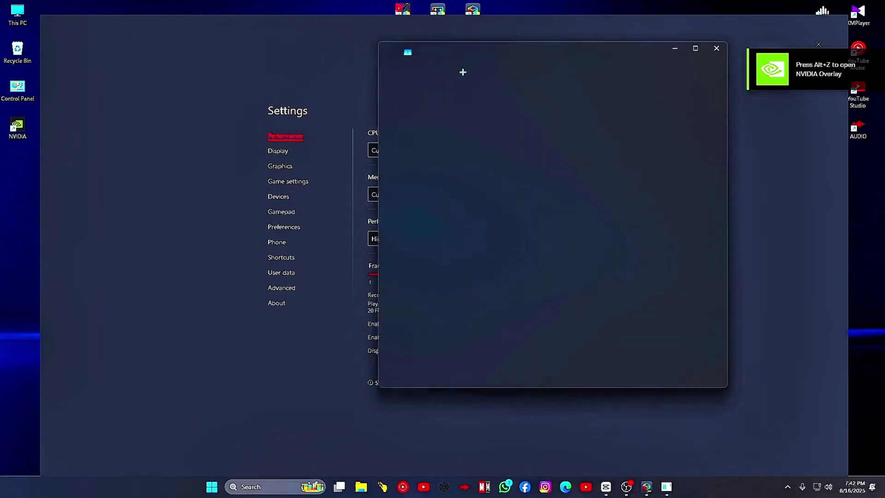
pyautogui.click(696, 48)
pyautogui.click(11, 68)
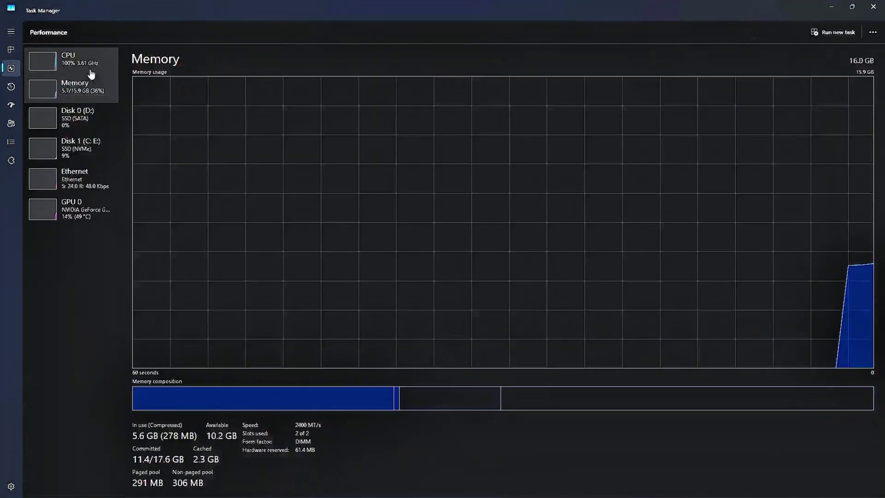
pyautogui.click(92, 73)
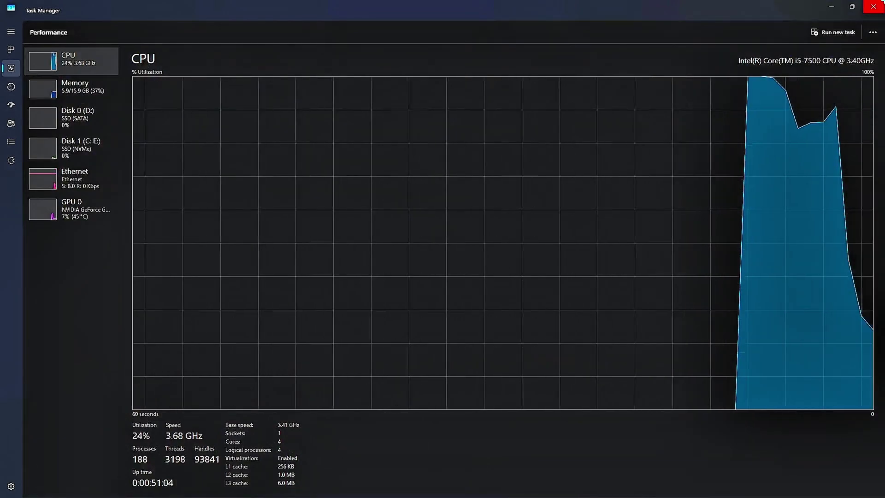
pyautogui.click(873, 7)
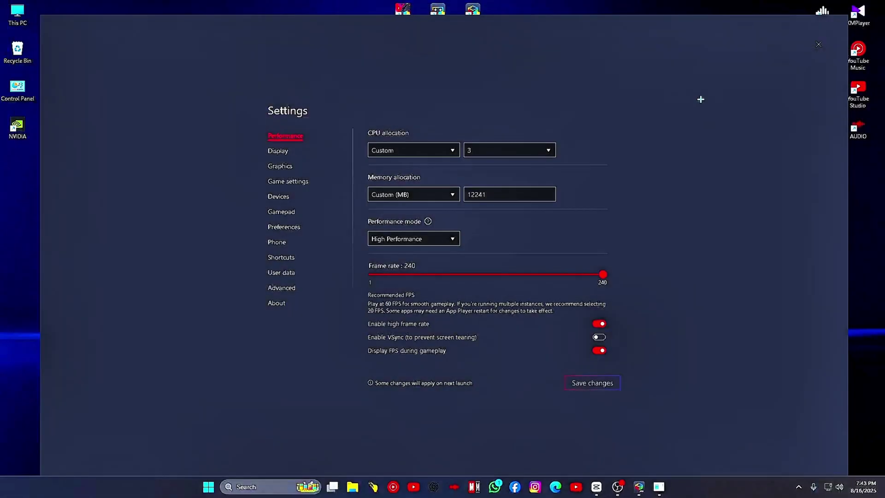
# Step: Confirm 3 CPU cores in the emulator settings and set the memory allocation to Custom (MB)
pyautogui.click(498, 150)
pyautogui.click(497, 193)
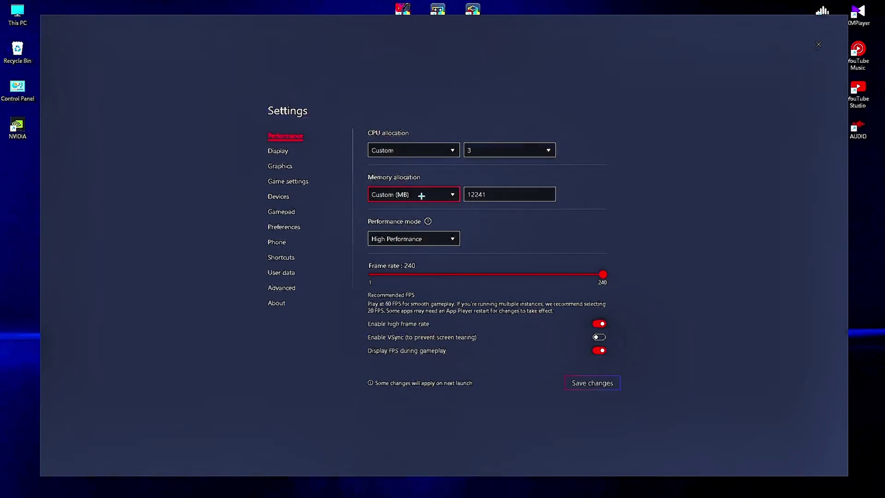
pyautogui.click(419, 194)
pyautogui.click(398, 268)
pyautogui.click(507, 194)
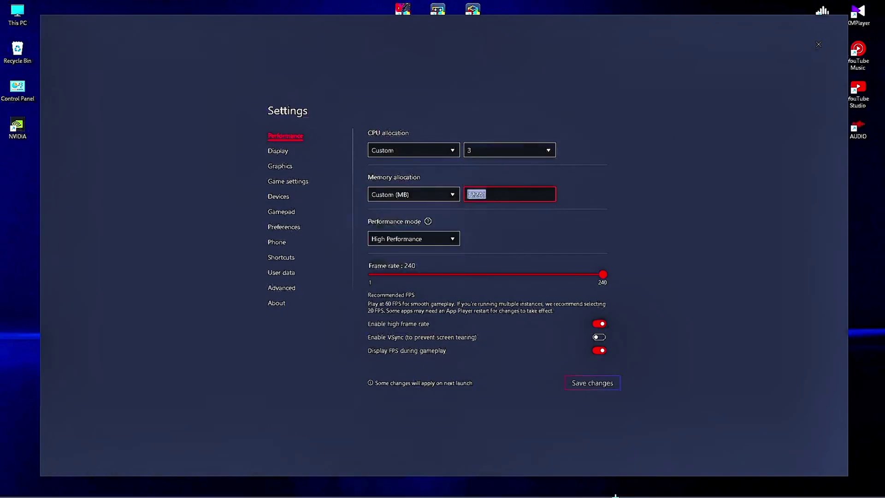
# Step: Switch to Task Manager and check the computer's total installed memory in its performance details
pyautogui.rightClick(690, 487)
pyautogui.click(710, 457)
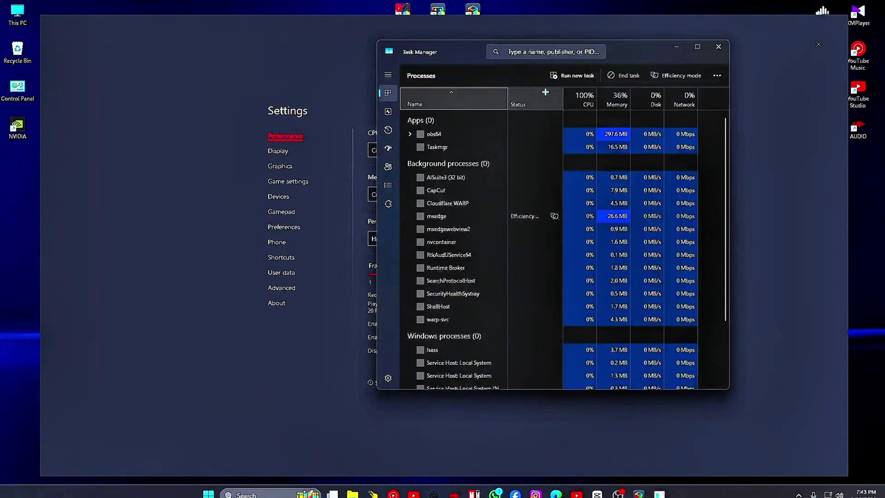
pyautogui.click(697, 47)
pyautogui.click(11, 67)
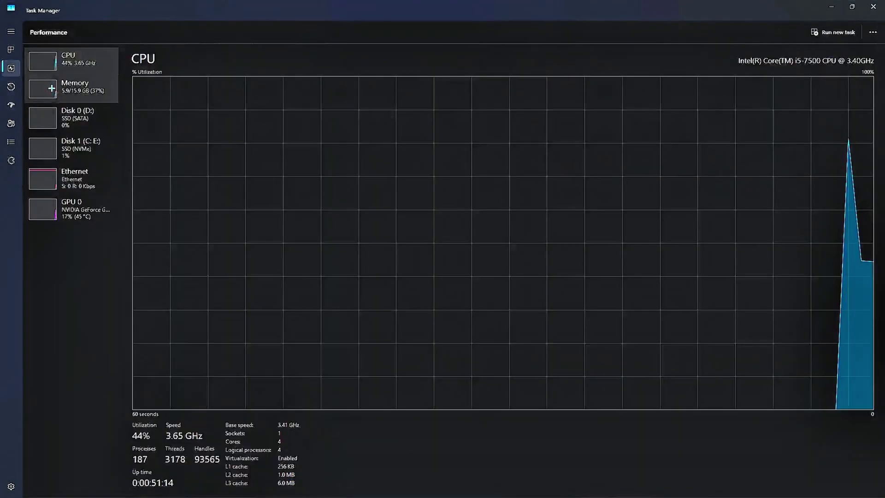
pyautogui.click(74, 87)
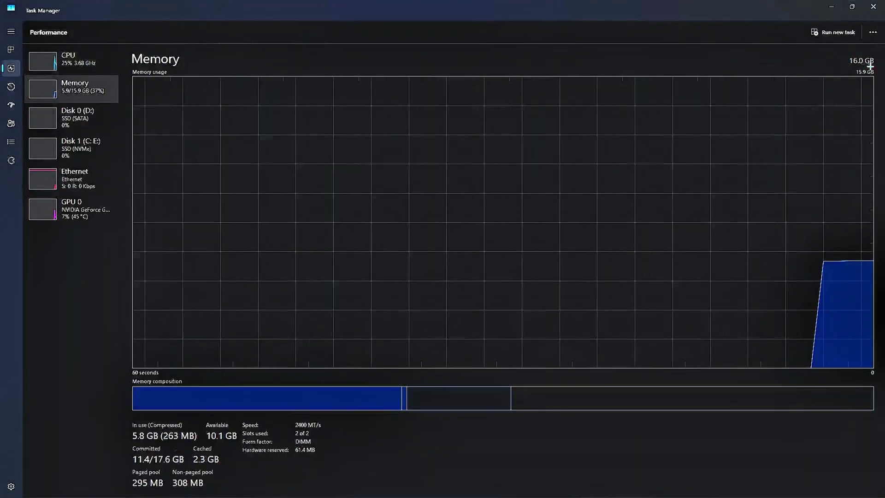
pyautogui.click(872, 6)
# Step: Set the custom memory allocation to 12241 MB and the performance mode to High Performance
pyautogui.moveTo(501, 192); pyautogui.dragTo(426, 182)
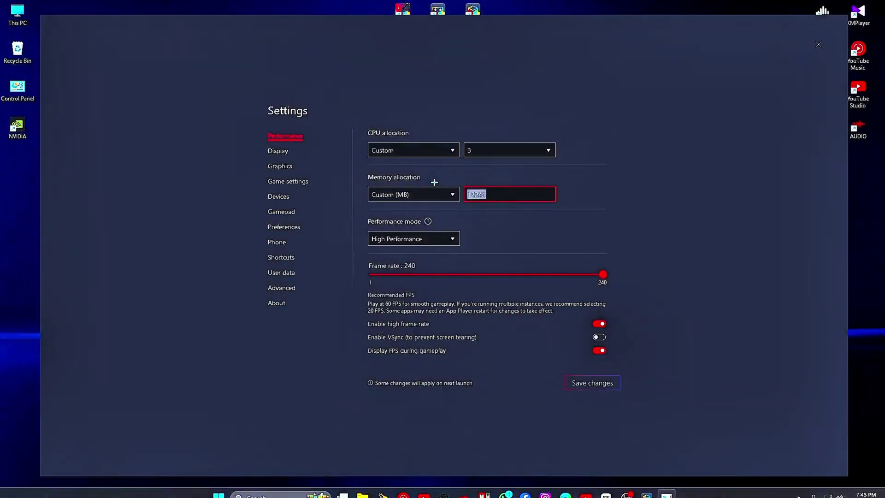
pyautogui.write('12241')
pyautogui.click(421, 239)
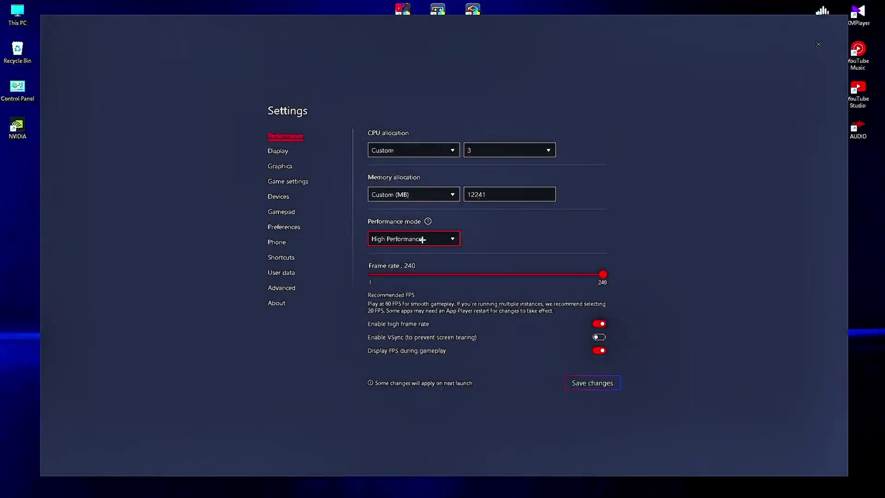
pyautogui.click(421, 269)
# Step: Turn the high frame rate option off and back on in the performance settings
pyautogui.click(599, 324)
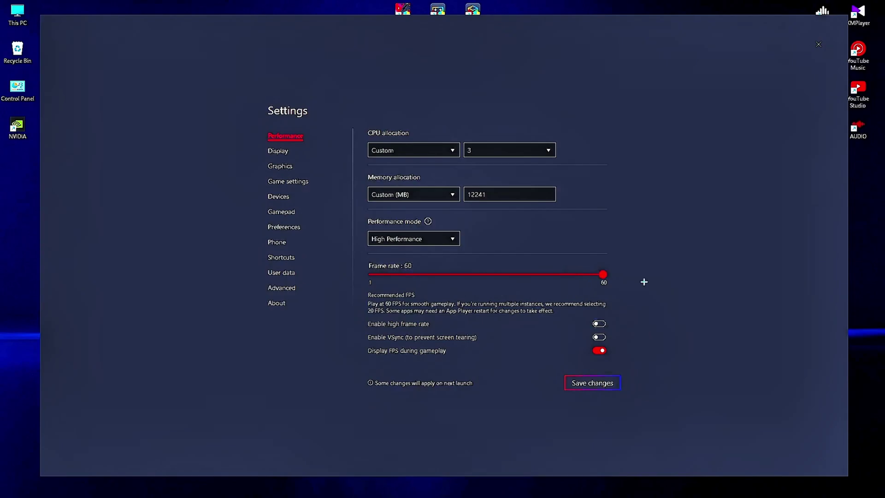
pyautogui.click(601, 323)
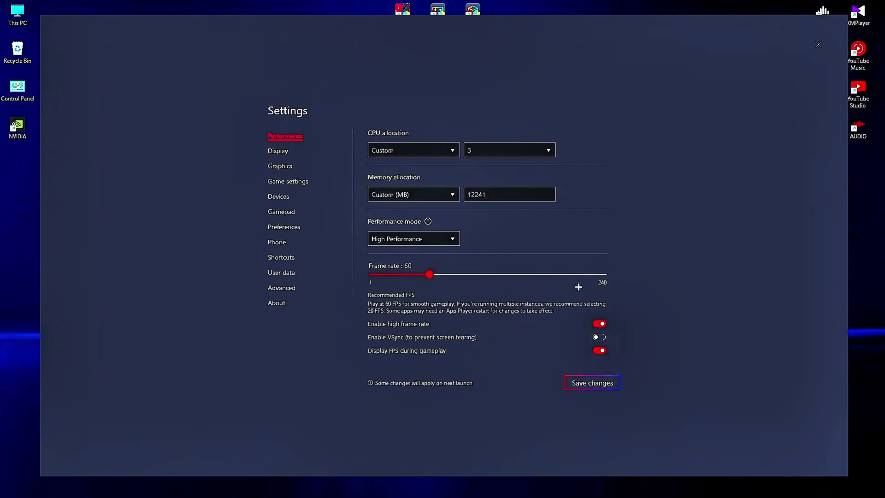
# Step: Set the display resolution to 1280 x 720, trying 1920 x 1080 first
pyautogui.click(278, 152)
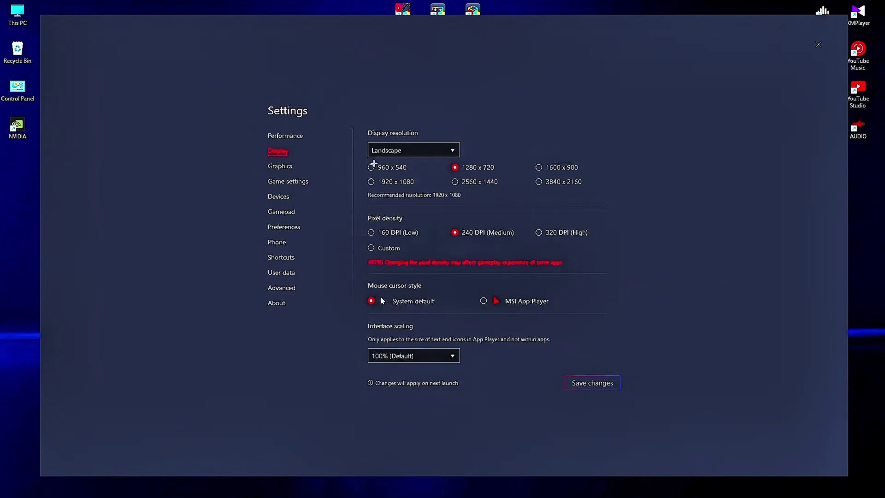
pyautogui.click(388, 183)
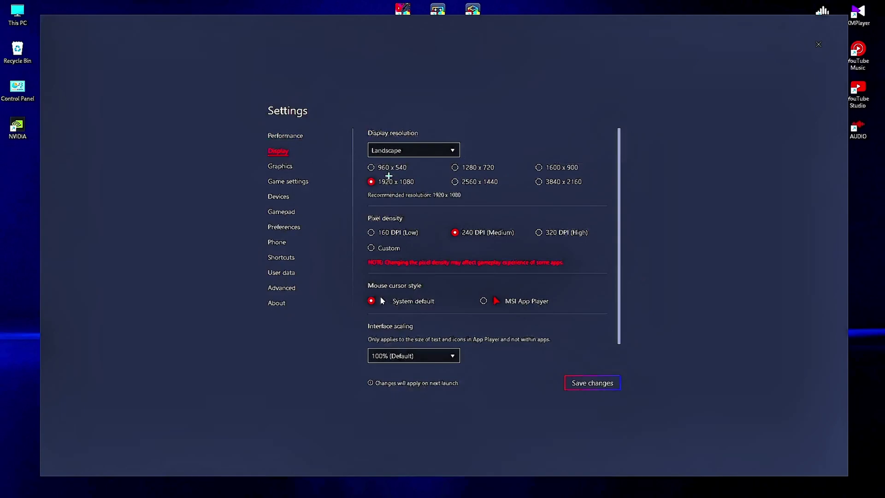
pyautogui.click(473, 167)
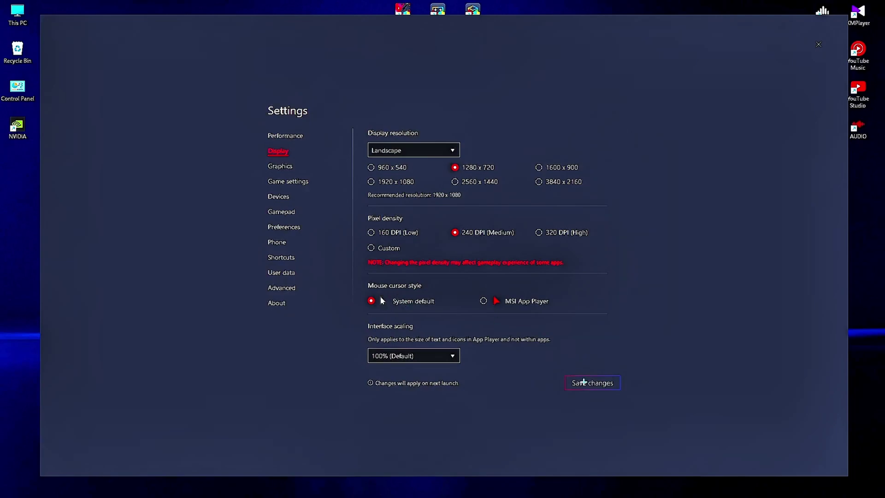
# Step: In the graphics settings, set the interface renderer to Software and ASTC textures to Software decoding
pyautogui.click(281, 167)
pyautogui.click(413, 188)
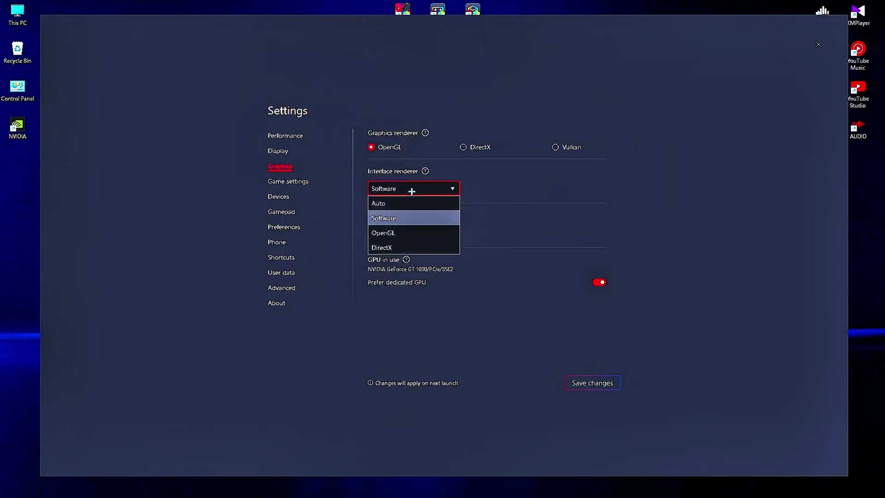
pyautogui.click(410, 216)
pyautogui.click(417, 233)
pyautogui.click(406, 262)
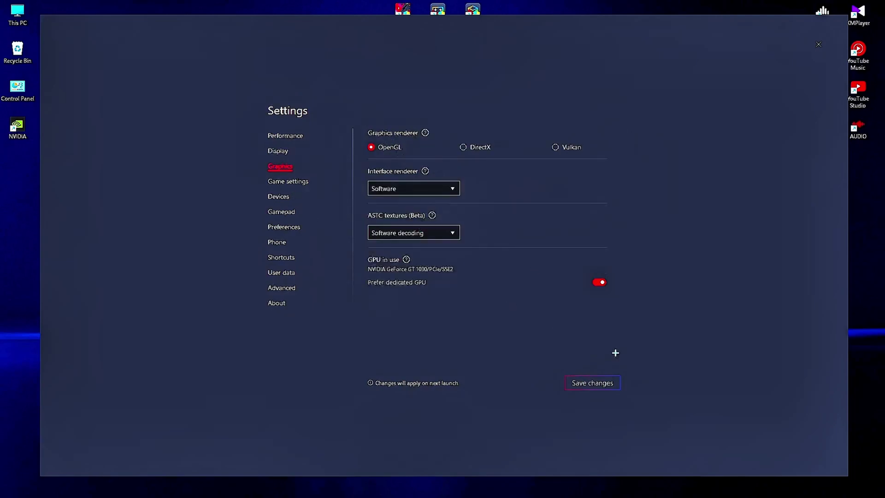
# Step: Look over the device settings, then toggle the emulator's gamepad connection and leave it off
pyautogui.click(278, 196)
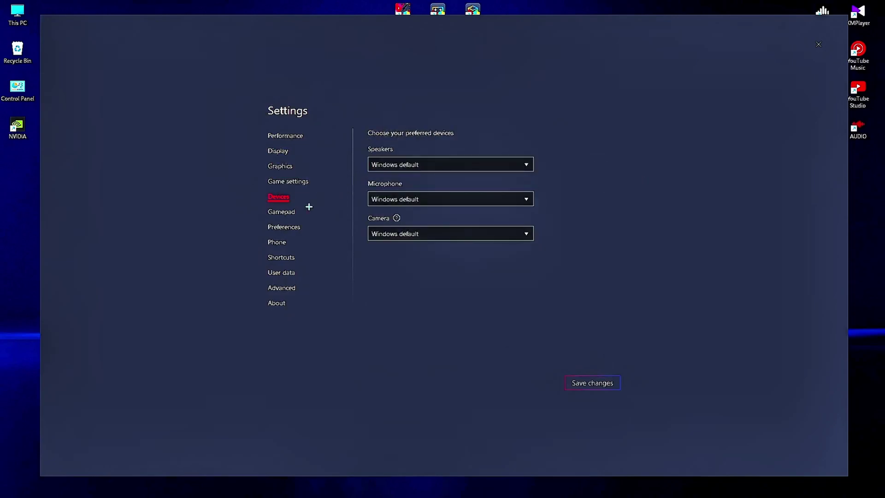
pyautogui.click(280, 213)
pyautogui.click(601, 146)
pyautogui.click(602, 147)
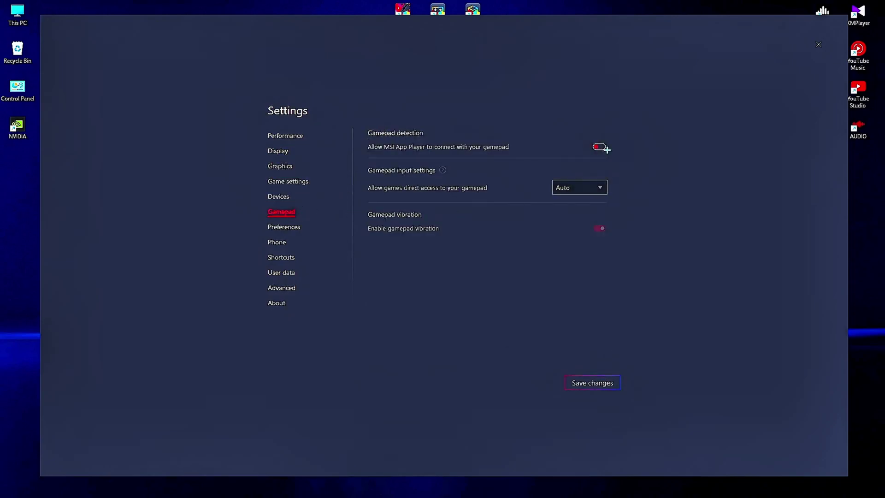
# Step: Toggle the Discord connection option in the preferences and review the remaining preference options
pyautogui.click(284, 227)
pyautogui.click(600, 189)
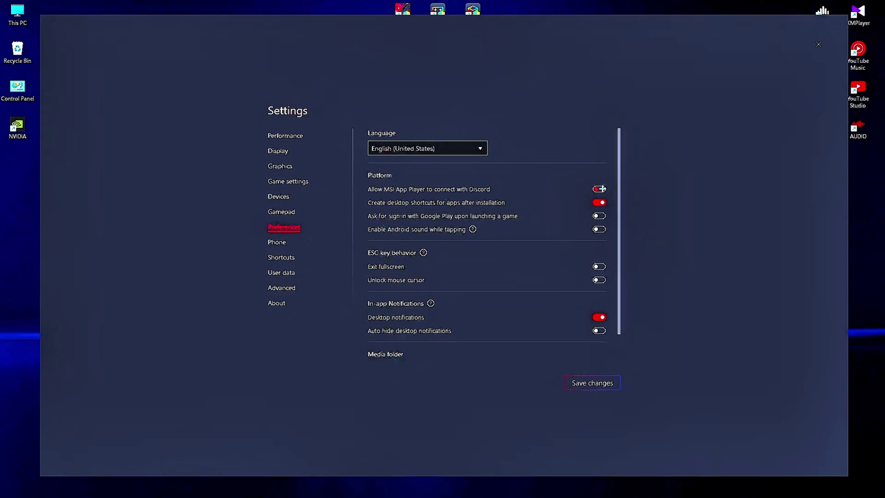
pyautogui.scroll(-2, 595, 310)
# Step: Choose the predefined Asus ROG 2 device profile in the phone settings
pyautogui.click(277, 242)
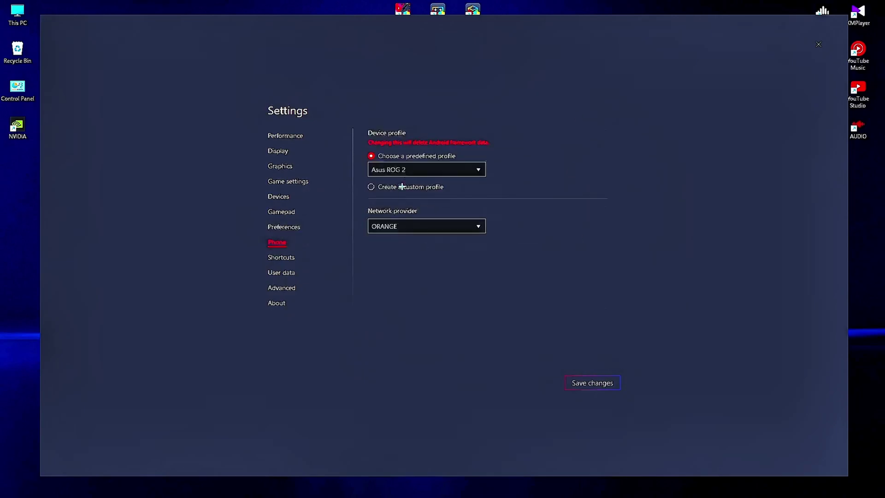
pyautogui.click(420, 169)
pyautogui.click(409, 189)
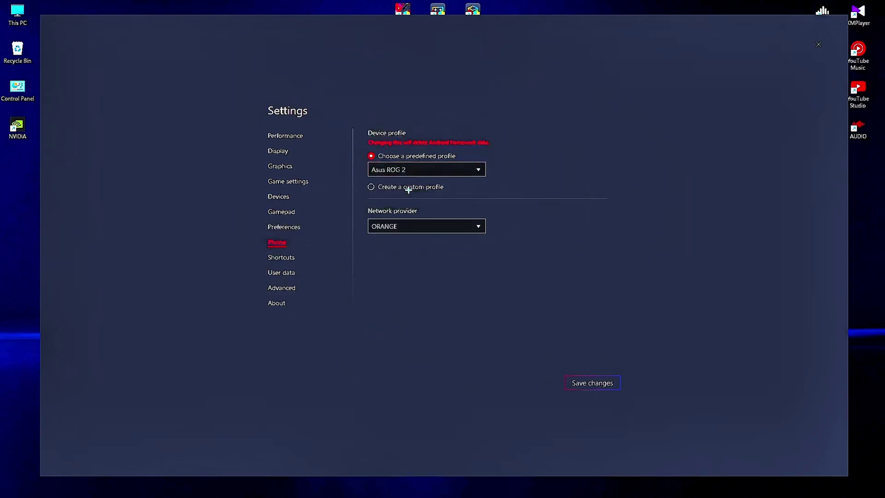
# Step: Review the emulator's shortcut assignments and check for a newer version, closing the settings when done
pyautogui.click(308, 256)
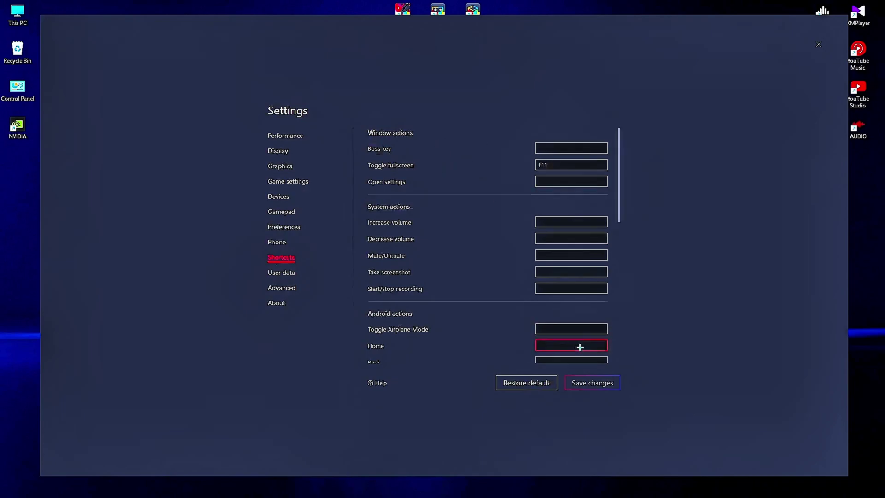
pyautogui.scroll(-10, 580, 346)
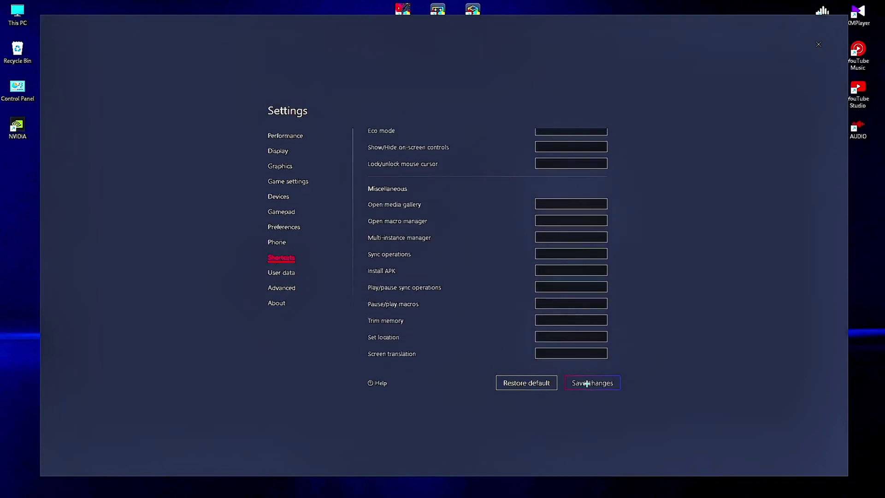
pyautogui.click(277, 303)
pyautogui.click(582, 164)
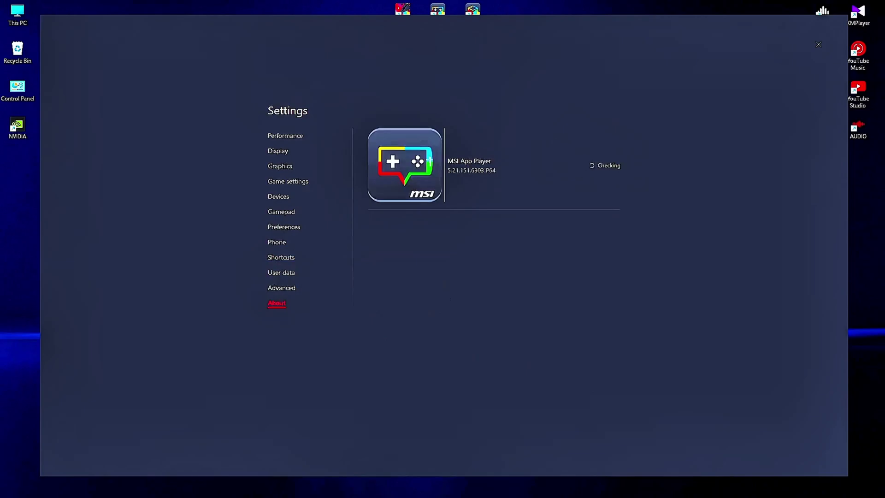
pyautogui.click(818, 44)
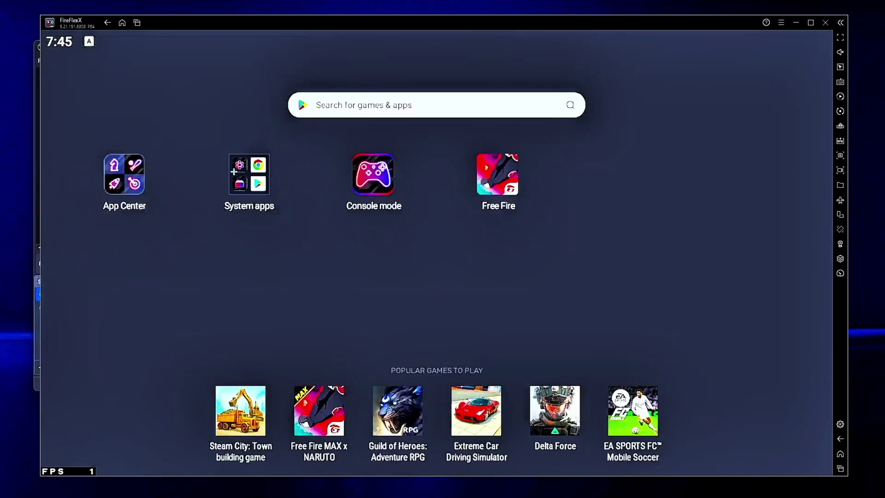
# Step: Disable the App Center app through its app info page in the Android system settings
pyautogui.click(234, 171)
pyautogui.click(317, 232)
pyautogui.click(553, 182)
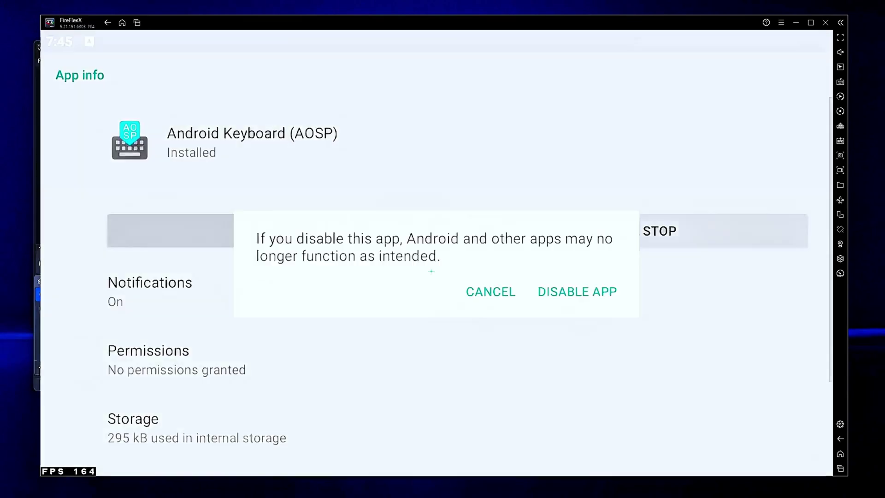
pyautogui.click(576, 291)
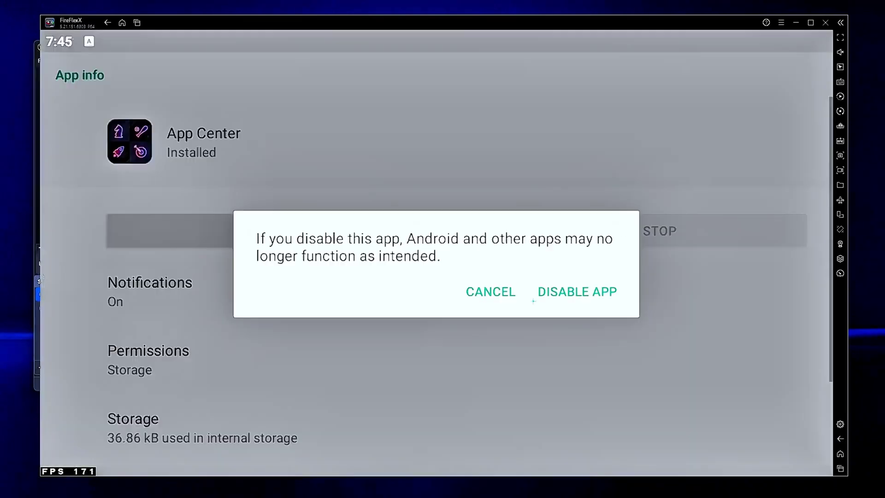
# Step: Leave the app list and toggle the Large mouse pointer option in the Android accessibility settings
pyautogui.click(224, 315)
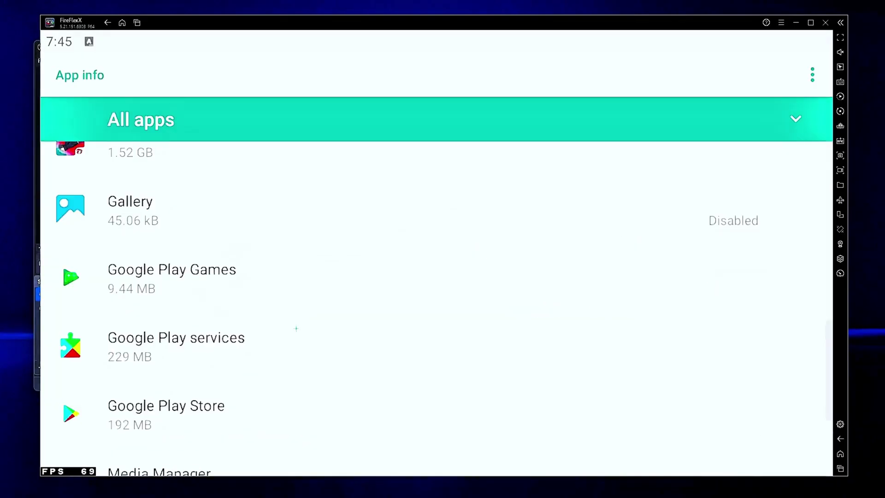
pyautogui.scroll(-3, 296, 329)
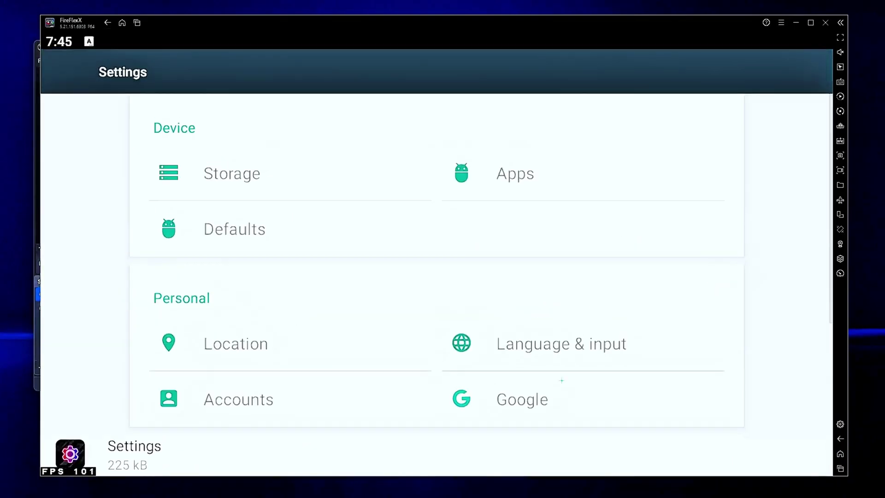
pyautogui.scroll(-3, 411, 162)
pyautogui.scroll(-2, 411, 162)
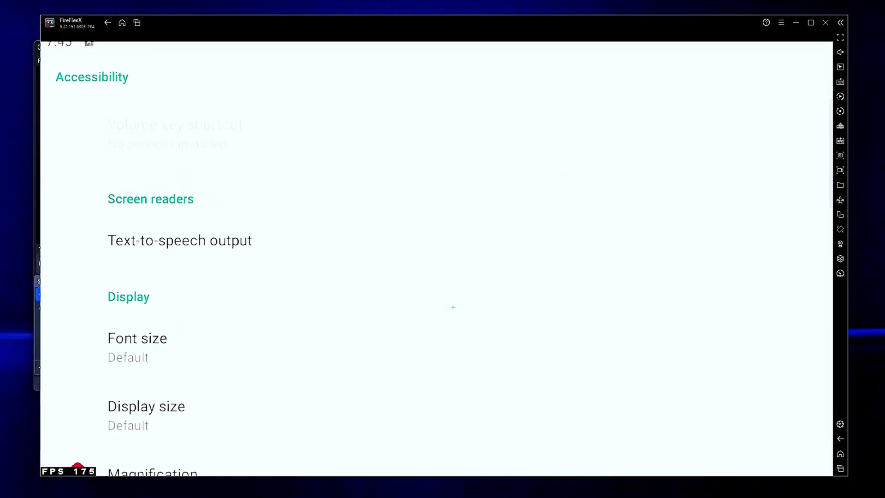
pyautogui.scroll(-3, 256, 339)
pyautogui.scroll(-2, 316, 263)
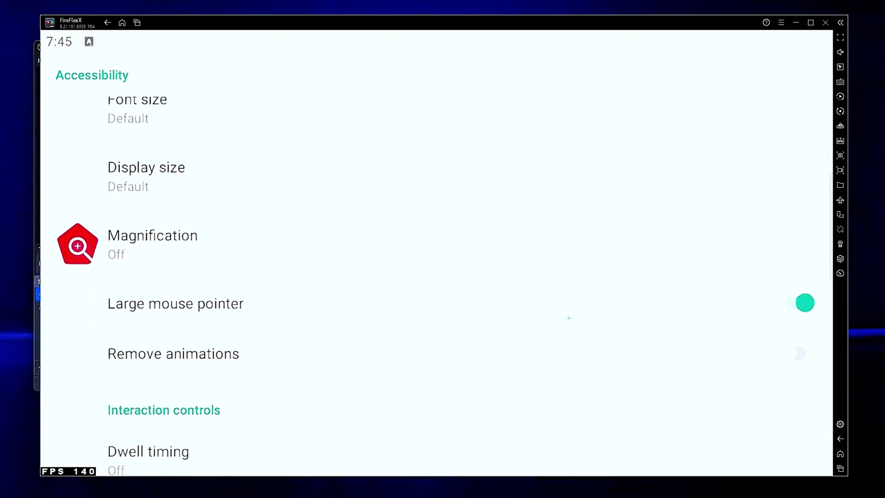
pyautogui.click(798, 303)
pyautogui.click(439, 308)
pyautogui.scroll(-5, 397, 233)
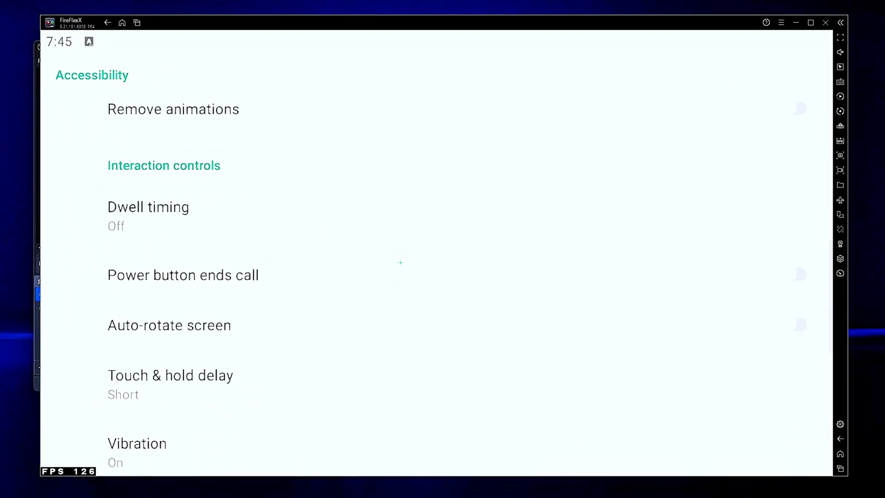
# Step: Choose Short as the touch & hold delay and return to the emulator's home screen
pyautogui.click(197, 292)
pyautogui.click(481, 229)
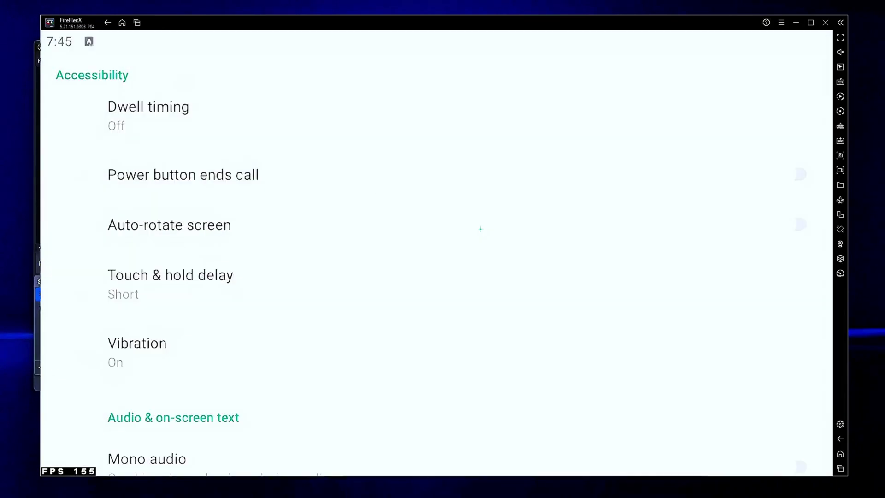
pyautogui.click(137, 22)
pyautogui.click(121, 22)
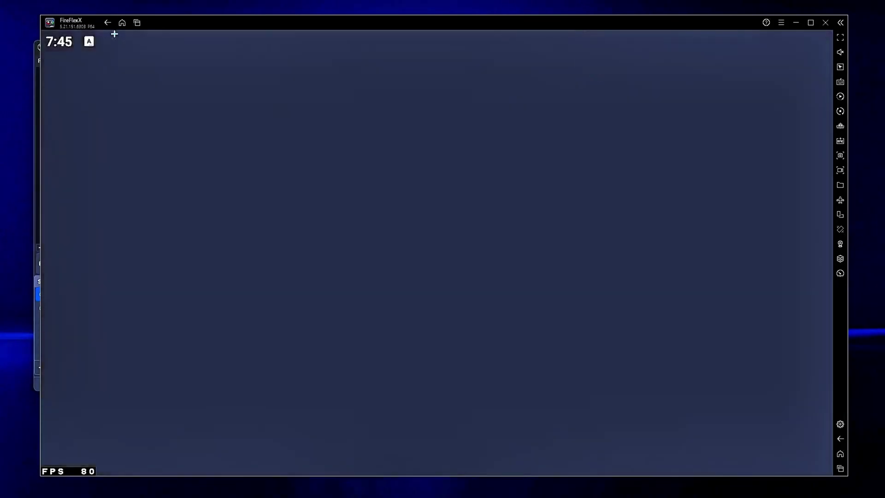
# Step: Close the FireFlexX emulator instance and the MSI App Player multi-instance manager
pyautogui.click(826, 22)
pyautogui.click(494, 263)
pyautogui.rightClick(390, 30)
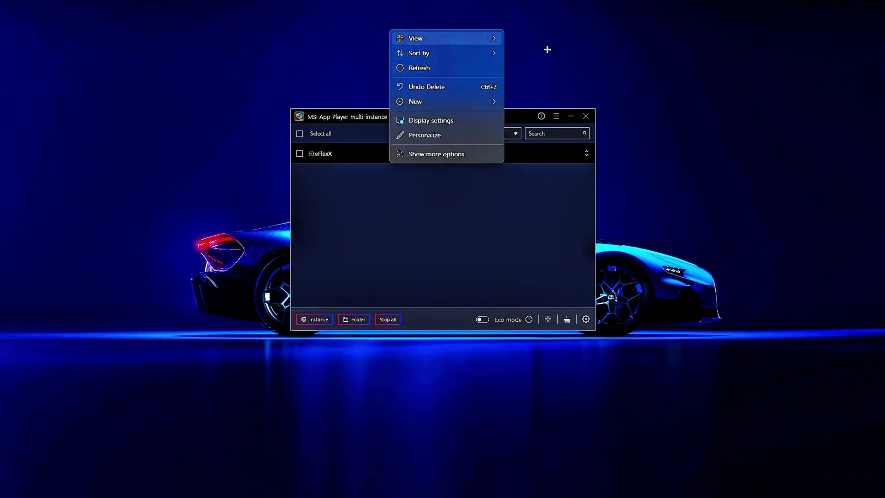
pyautogui.click(588, 118)
# Step: Show the icons on the Windows desktop
pyautogui.rightClick(450, 45)
pyautogui.moveTo(513, 58)
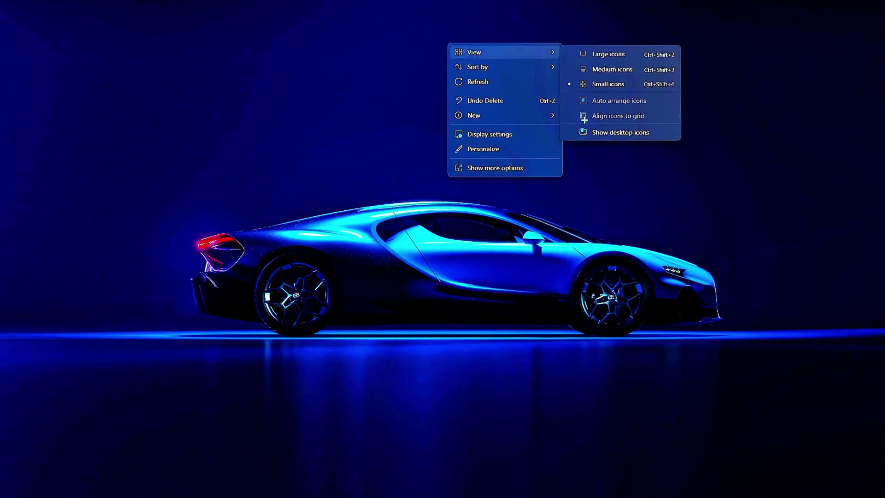
pyautogui.click(584, 132)
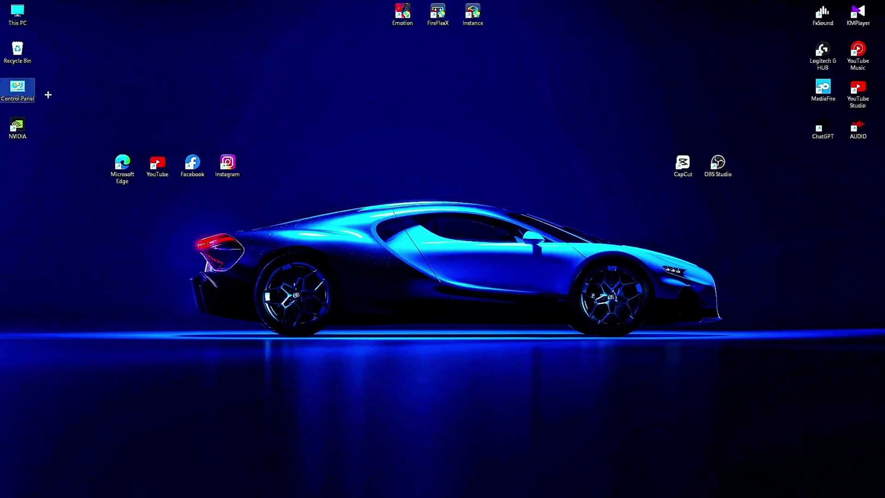
# Step: Switch to the Control Panel, show its items as small icons and open the power options
pyautogui.doubleClick(17, 90)
pyautogui.click(594, 51)
pyautogui.click(604, 89)
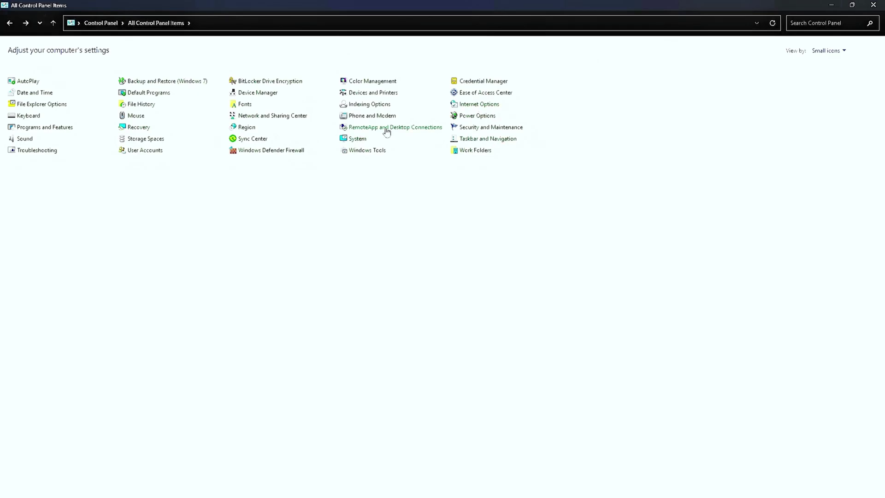
pyautogui.click(473, 120)
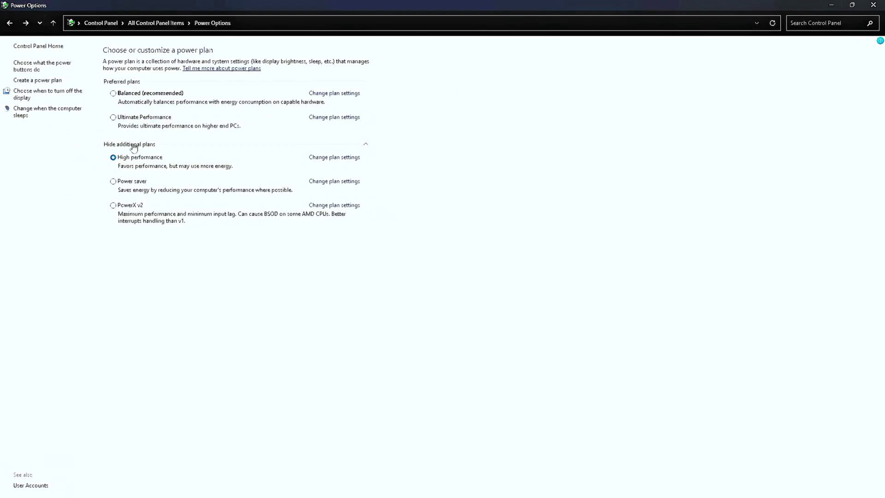
# Step: Select Ultimate Performance in the plan's advanced power settings, confirm it and close the Control Panel
pyautogui.click(333, 118)
pyautogui.click(336, 130)
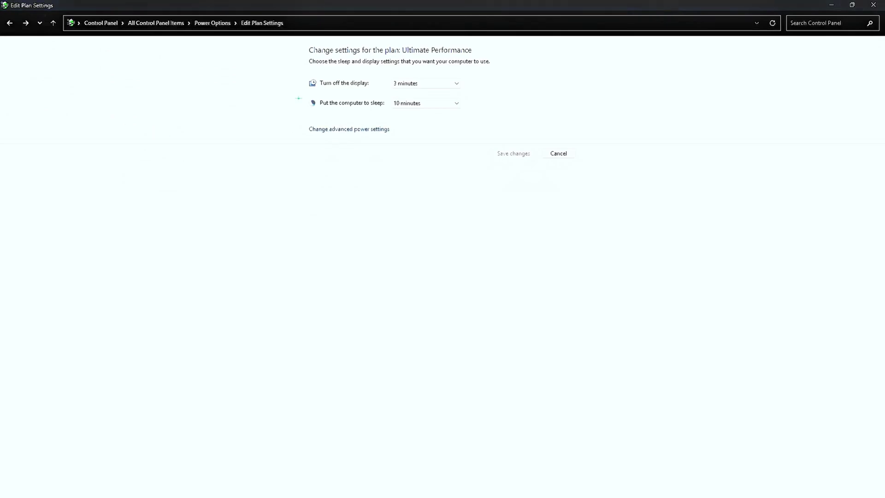
pyautogui.click(144, 170)
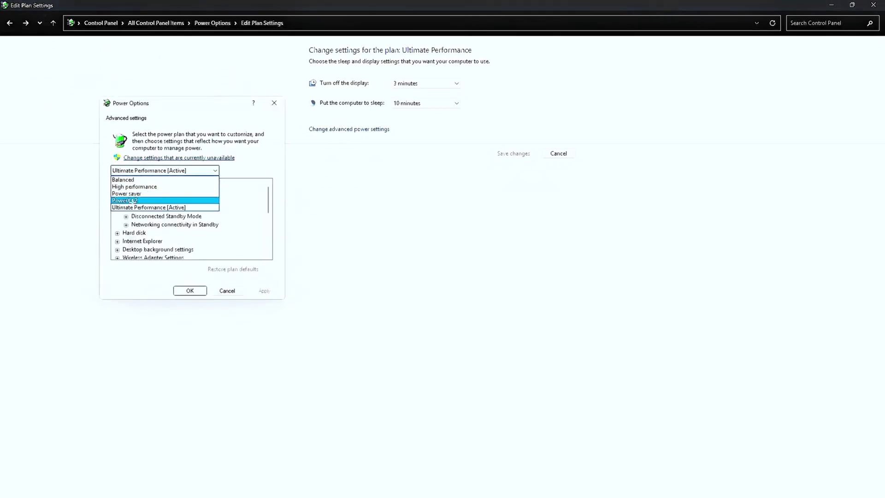
pyautogui.click(128, 204)
pyautogui.click(200, 292)
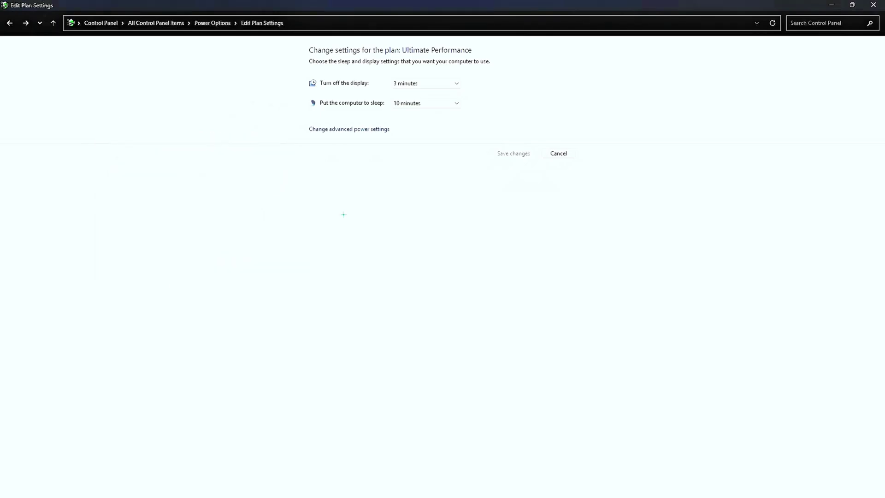
pyautogui.click(873, 5)
# Step: Open the file location of the FireFlexX shortcut and copy the folder path C:\Program Files\BlueStacks_msi5
pyautogui.rightClick(437, 13)
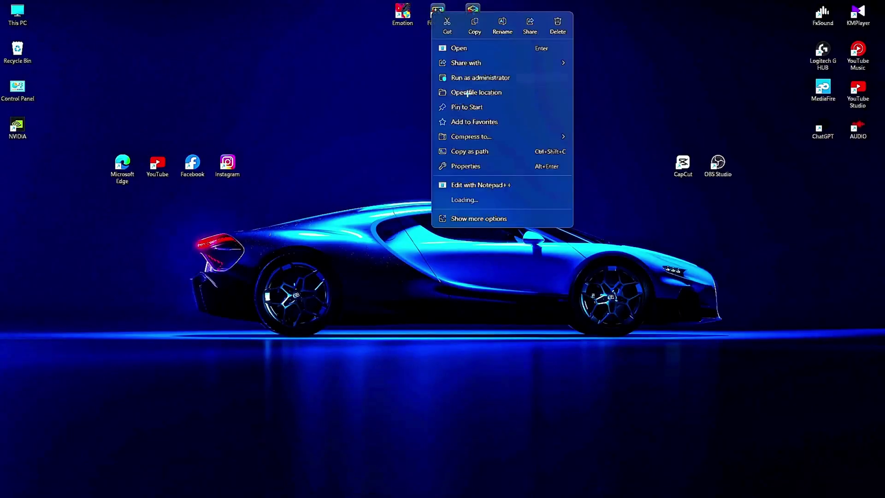
pyautogui.click(475, 86)
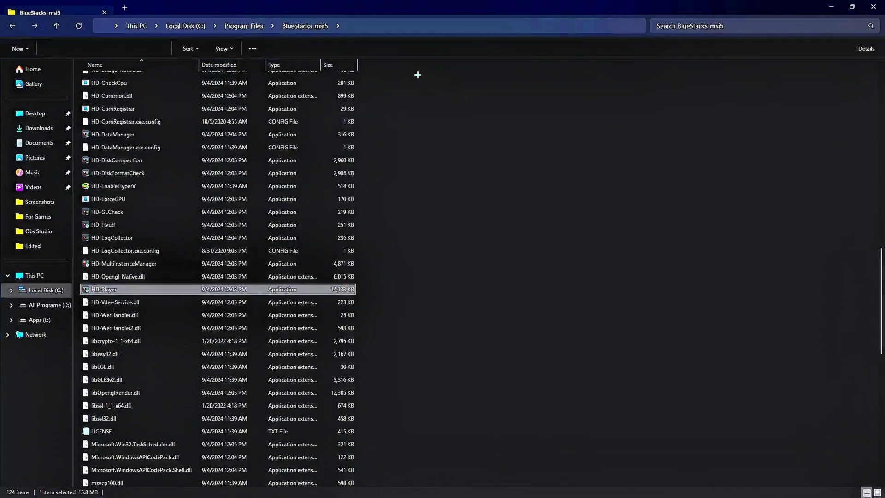
pyautogui.click(352, 23)
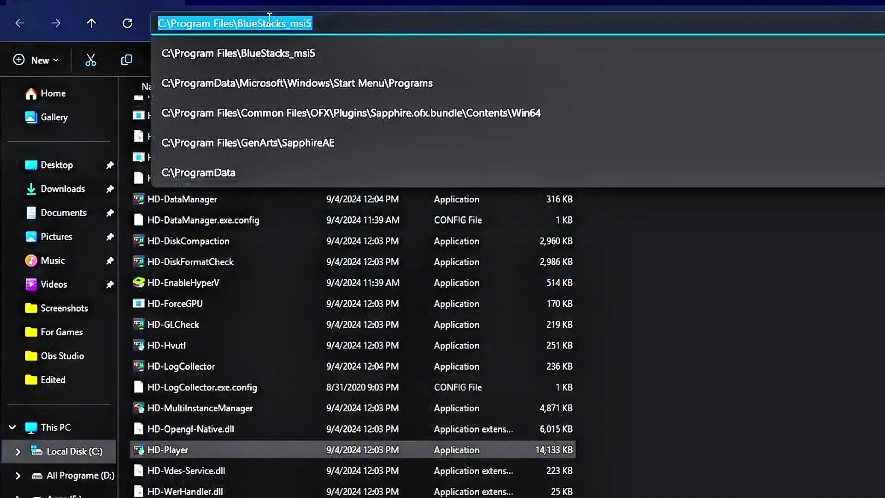
pyautogui.rightClick(271, 21)
pyautogui.click(291, 56)
pyautogui.press('super+d')
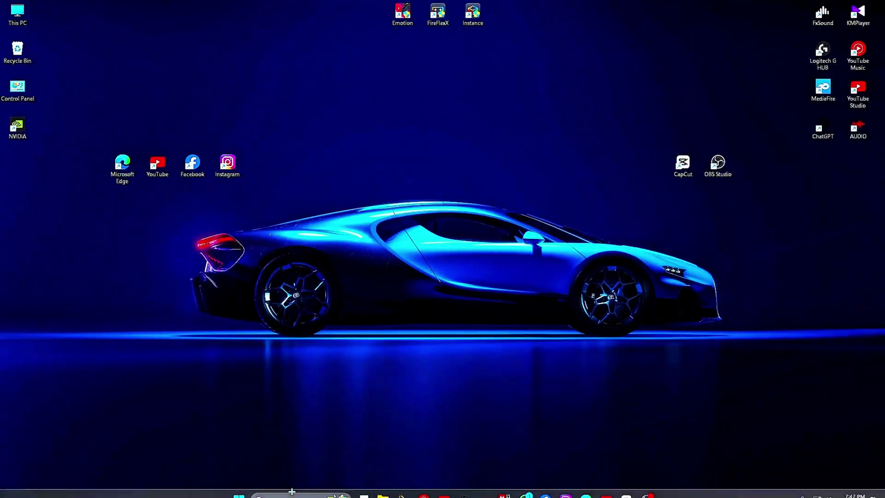
# Step: Open the Windows Graphics settings and browse for a desktop app in the copied folder path C:\Program Files\BlueStacks_msi5
pyautogui.click(306, 484)
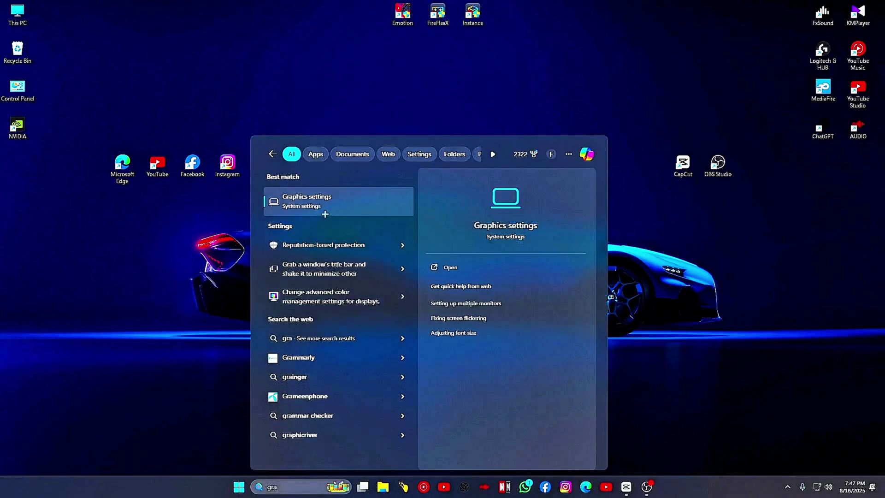
pyautogui.click(329, 203)
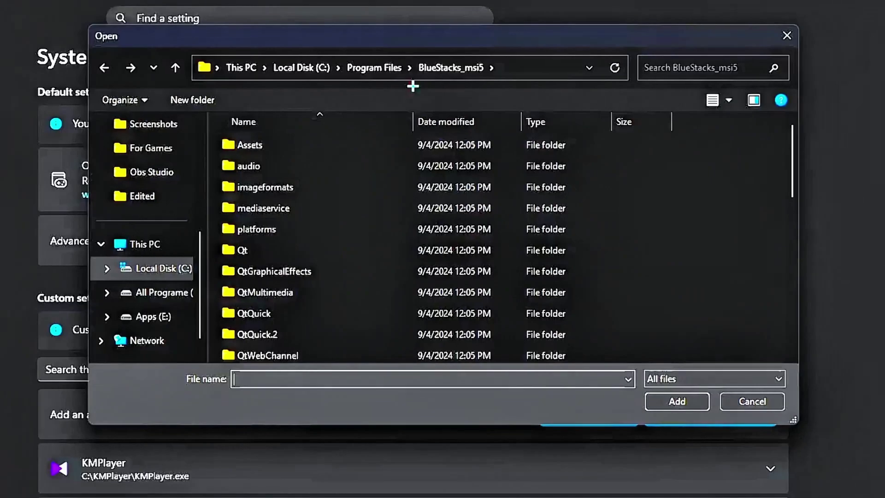
pyautogui.click(485, 46)
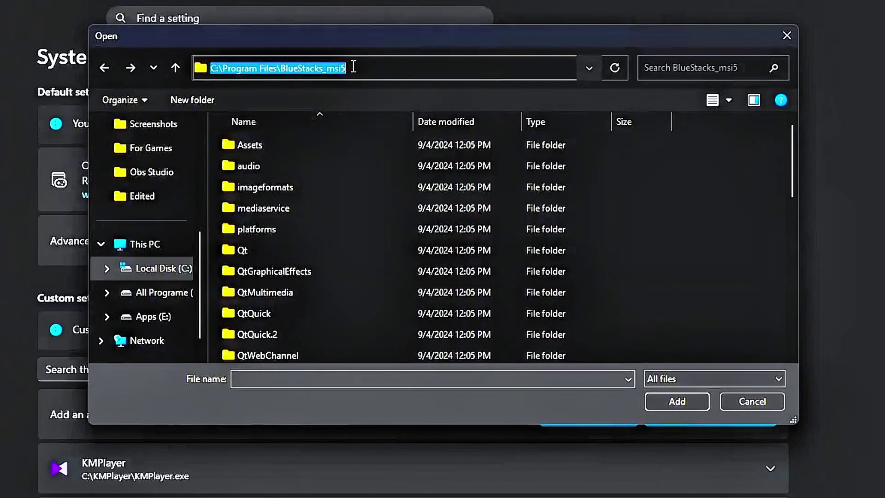
pyautogui.rightClick(353, 66)
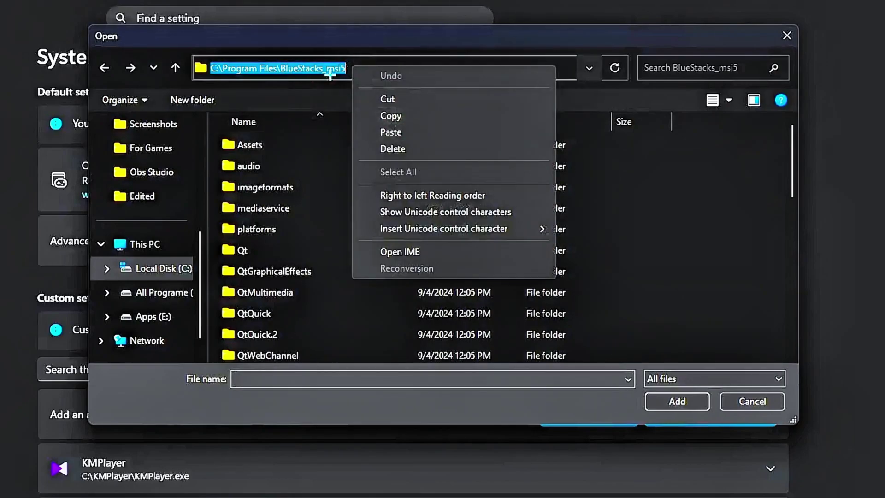
pyautogui.click(385, 61)
pyautogui.press('Delete')
pyautogui.rightClick(292, 65)
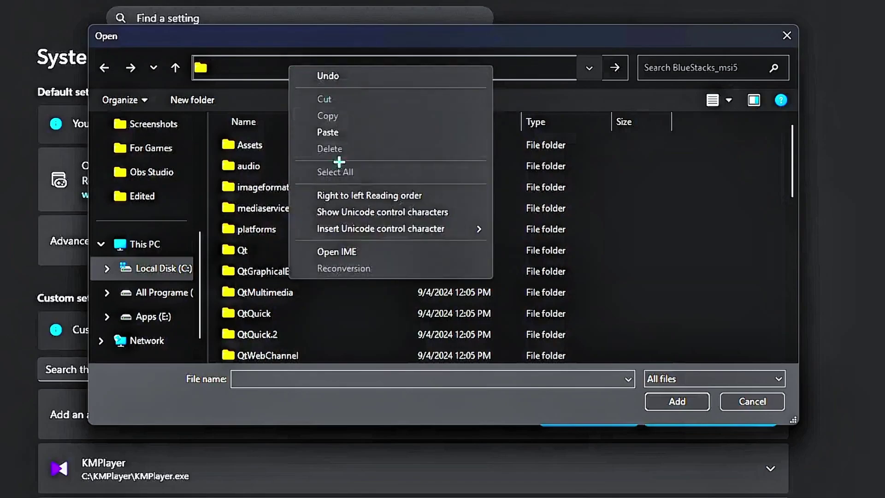
pyautogui.click(351, 133)
pyautogui.press('Return')
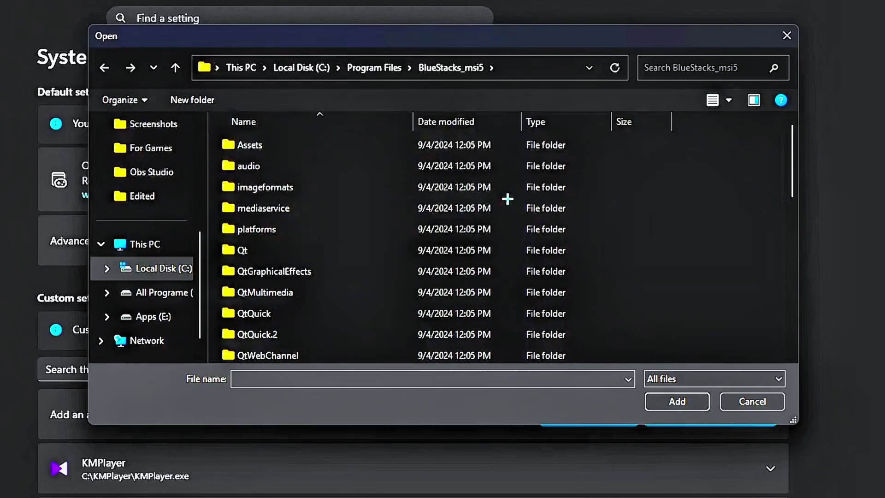
# Step: Add HD-Player to the custom graphics app list and set its GPU preference to High Performance
pyautogui.scroll(-10, 507, 199)
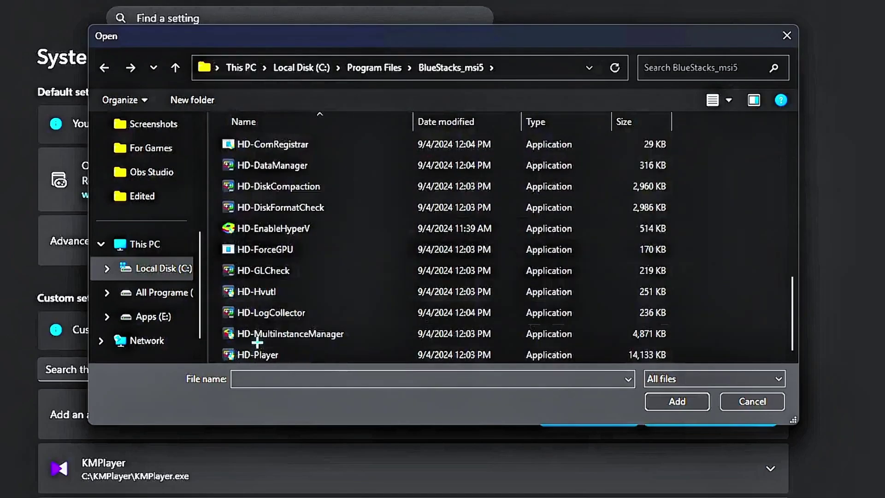
pyautogui.click(257, 353)
pyautogui.click(677, 401)
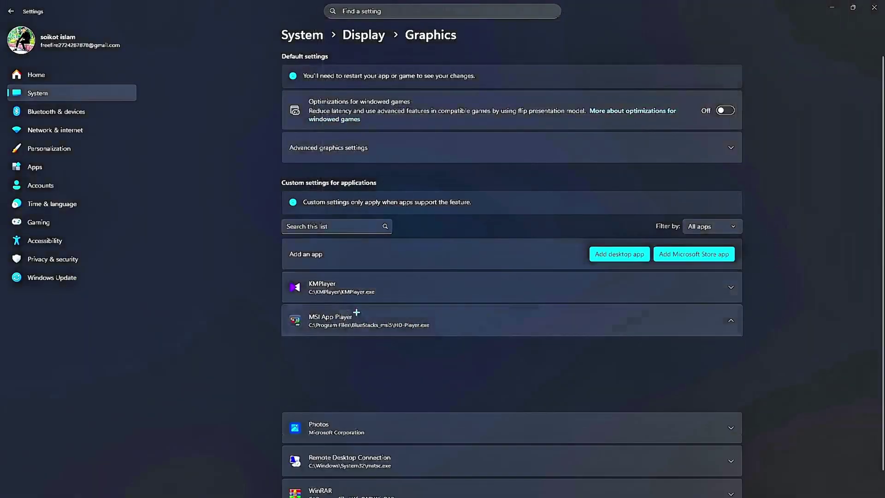
pyautogui.click(645, 348)
pyautogui.click(673, 384)
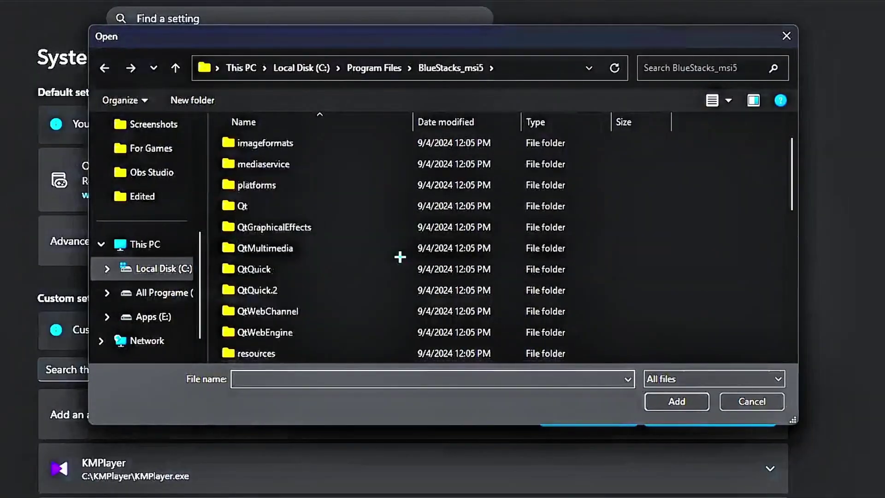
# Step: Add BstkSVC from the BlueStacks_msi5 folder as a desktop app and set its GPU preference to High Performance
pyautogui.scroll(-3, 399, 257)
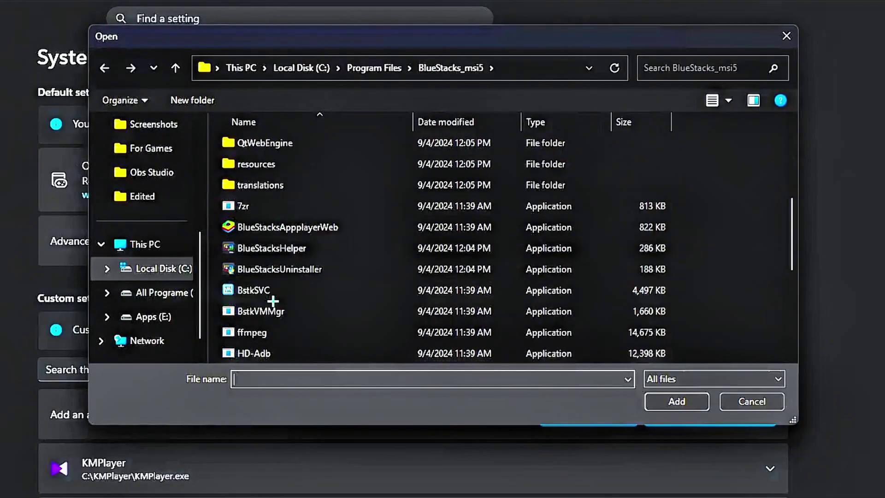
pyautogui.doubleClick(246, 295)
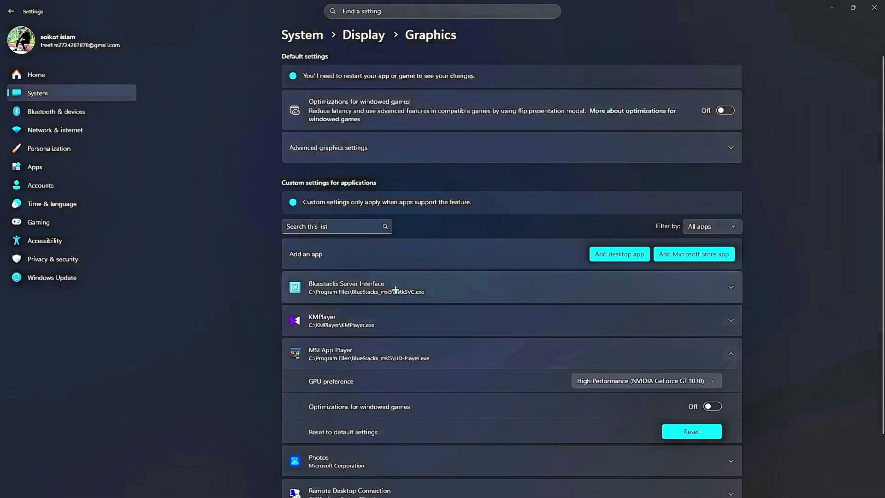
pyautogui.click(395, 289)
pyautogui.click(668, 315)
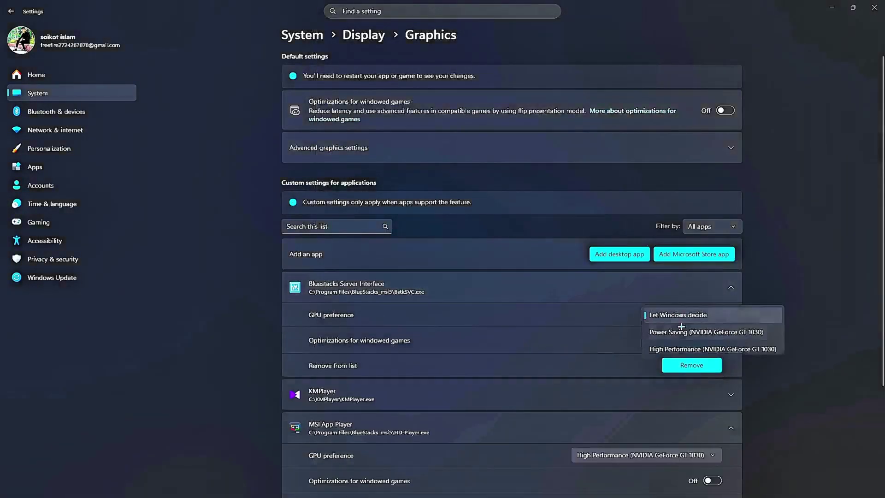
pyautogui.click(678, 348)
# Step: Add HD-ForceGPU as a desktop app, set its GPU preference to High Performance and close the settings
pyautogui.click(620, 254)
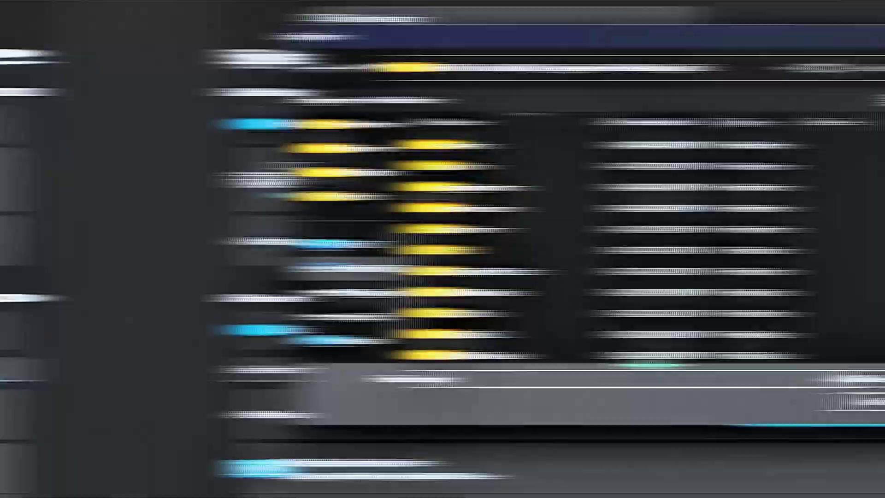
pyautogui.scroll(-3, 502, 164)
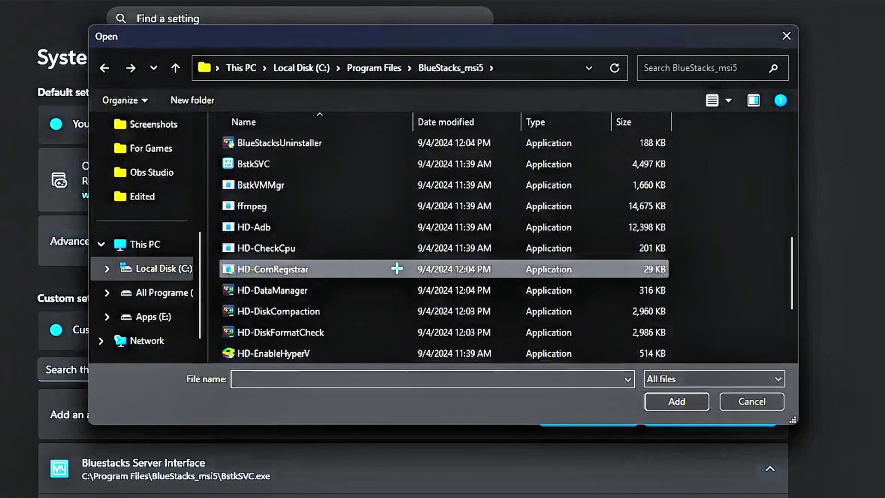
pyautogui.scroll(-1, 397, 269)
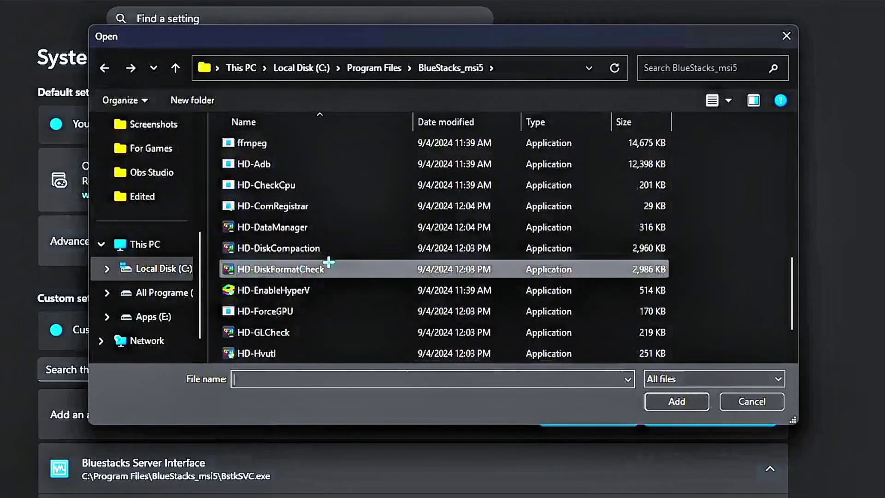
pyautogui.doubleClick(368, 307)
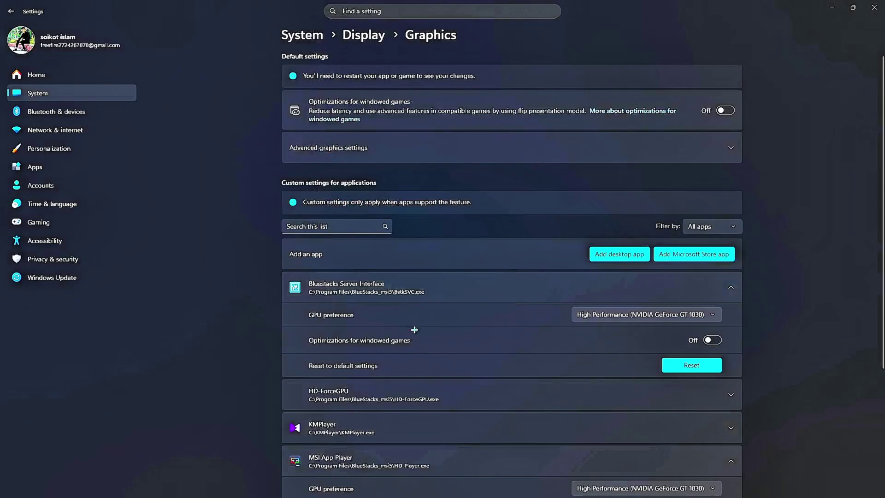
pyautogui.scroll(-4, 414, 329)
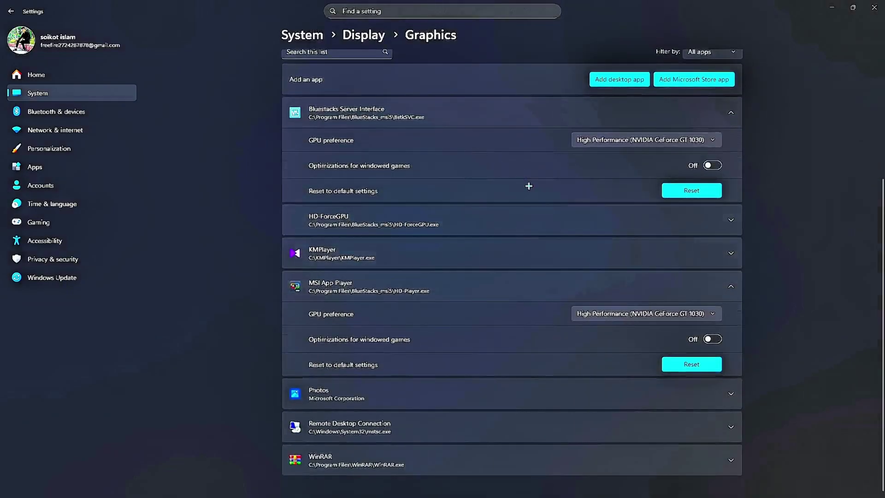
pyautogui.click(543, 220)
pyautogui.click(682, 247)
pyautogui.click(699, 287)
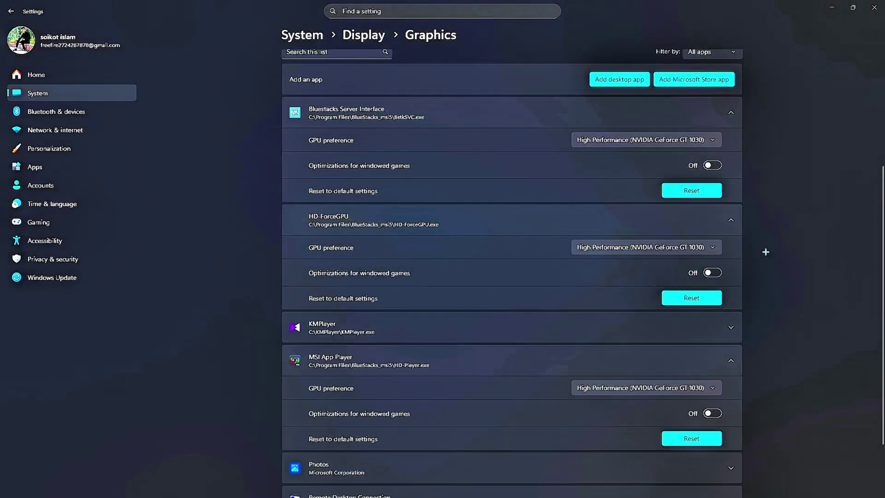
pyautogui.click(874, 7)
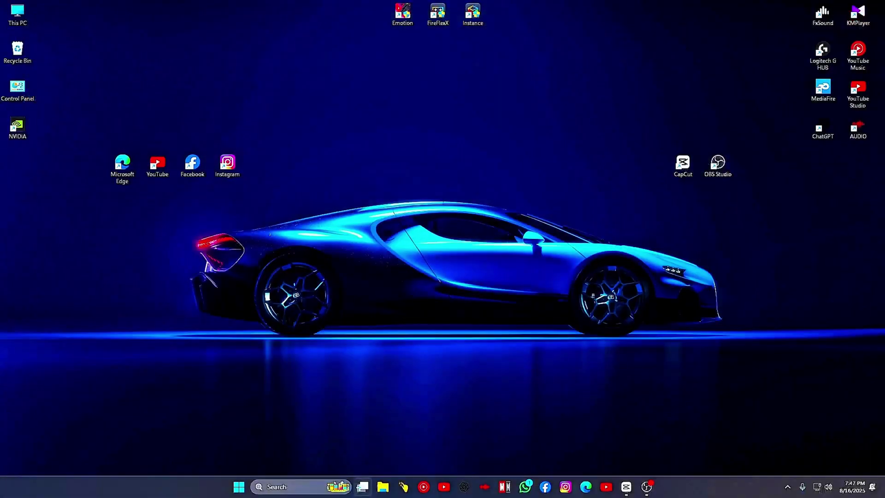
# Step: Look at the Windows Game Mode settings and the related Graphics page, and close Settings
pyautogui.click(295, 487)
pyautogui.write('ga')
pyautogui.click(324, 203)
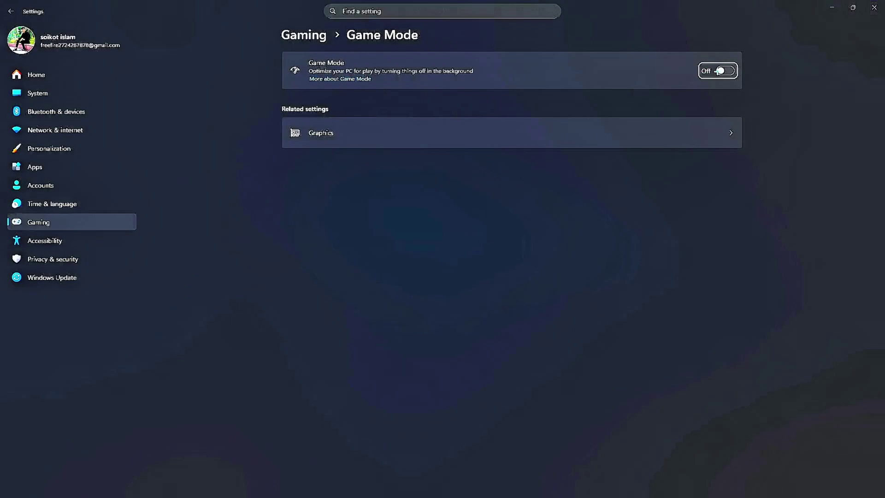
pyautogui.click(506, 125)
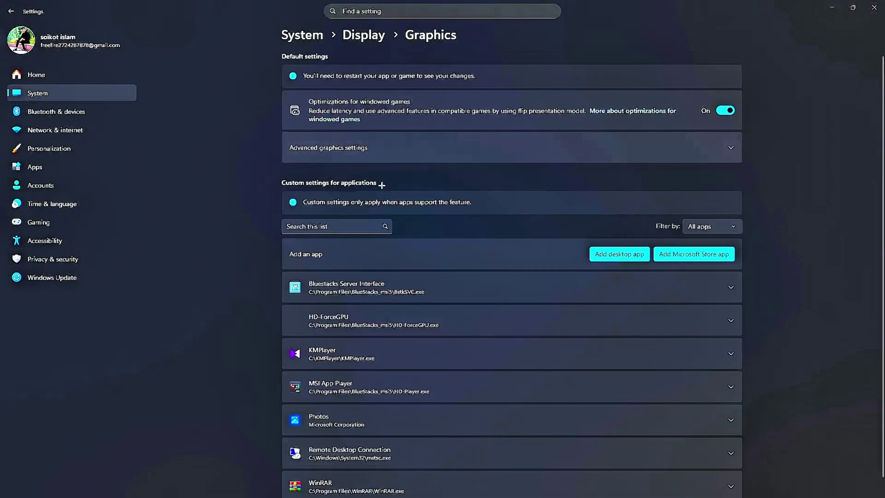
pyautogui.click(879, 8)
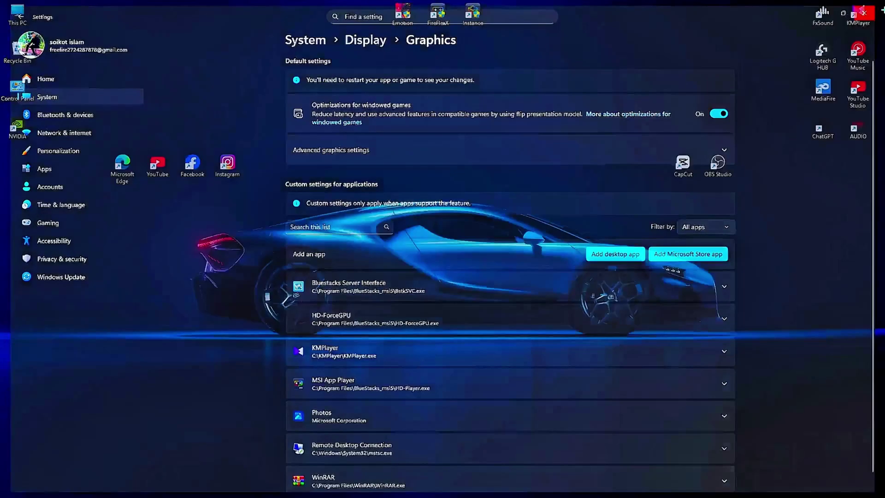
# Step: Refresh the desktop twice
pyautogui.rightClick(183, 50)
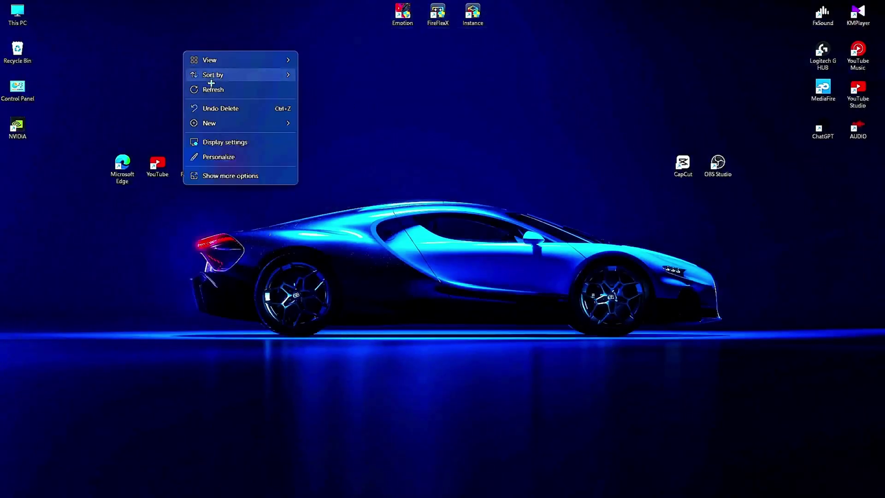
pyautogui.click(210, 83)
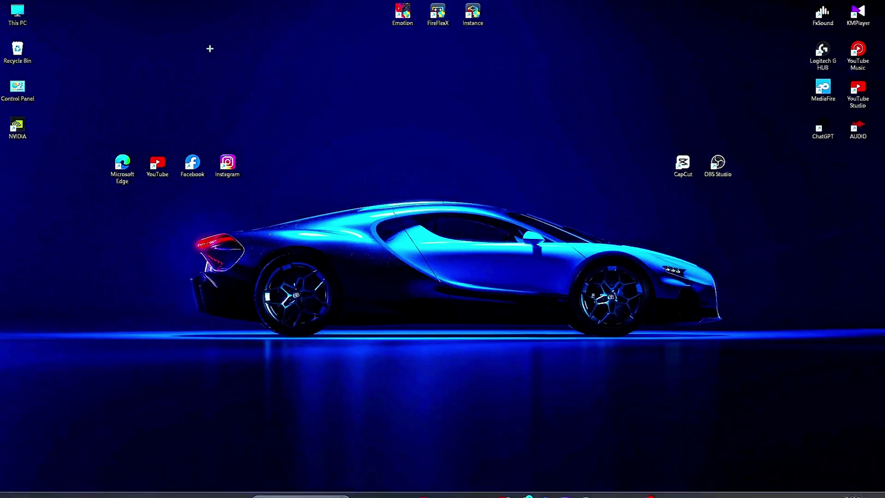
pyautogui.rightClick(196, 42)
pyautogui.click(230, 83)
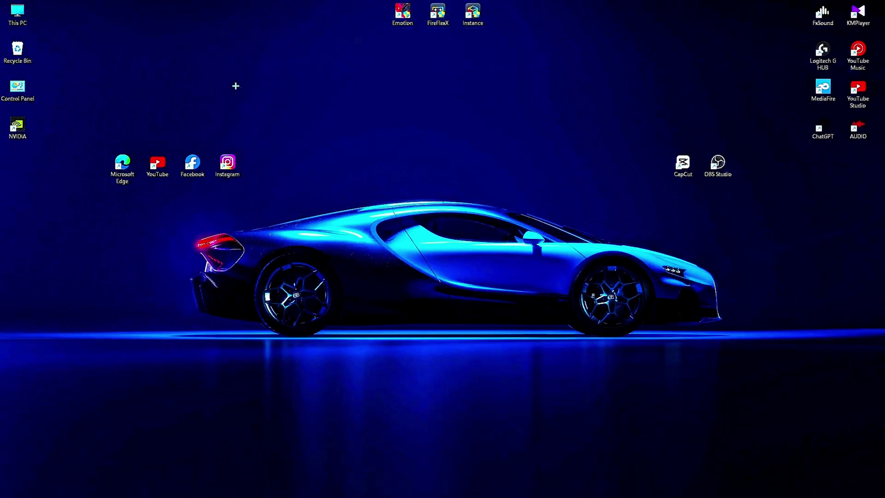
# Step: Open the %temp% folder through Run and delete all its contents, skipping the files and folders in use
pyautogui.press('super+r')
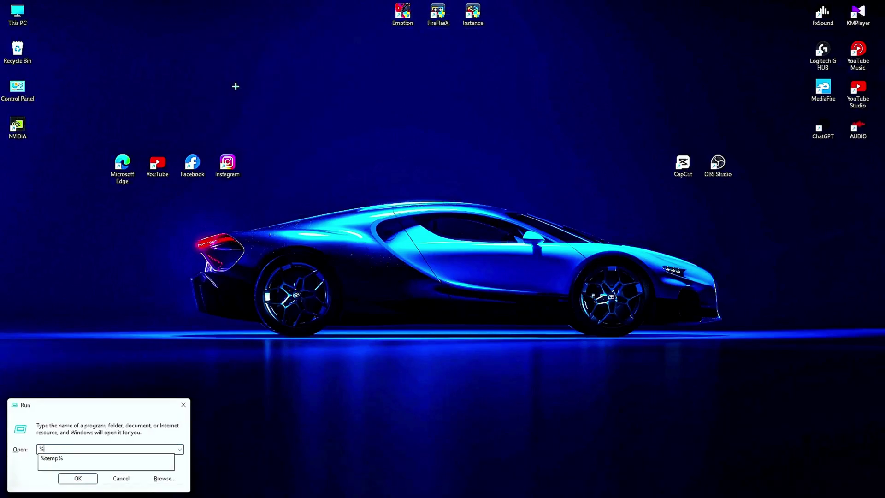
pyautogui.press('Return')
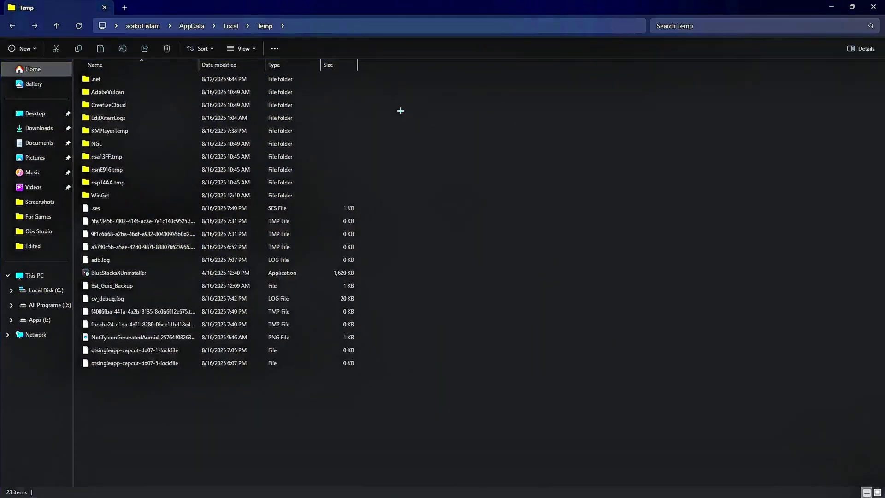
pyautogui.rightClick(401, 110)
pyautogui.click(371, 154)
pyautogui.hotkey('ctrl', 'a')
pyautogui.rightClick(337, 159)
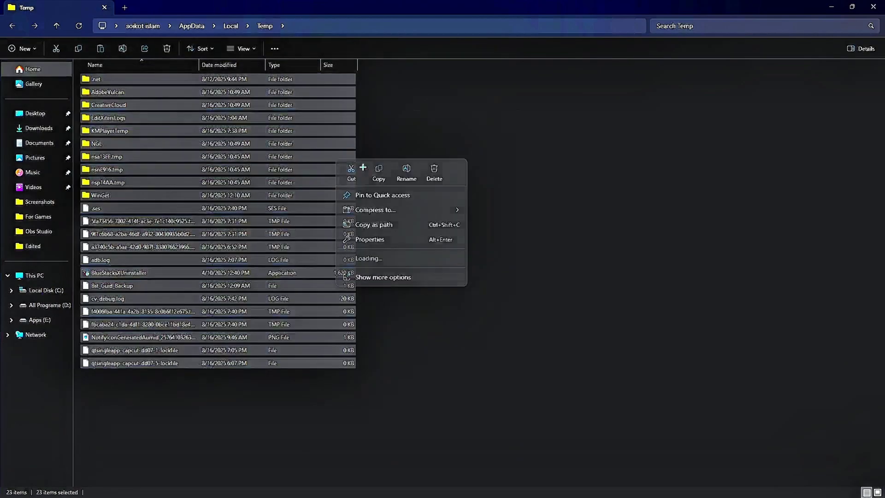
pyautogui.click(382, 277)
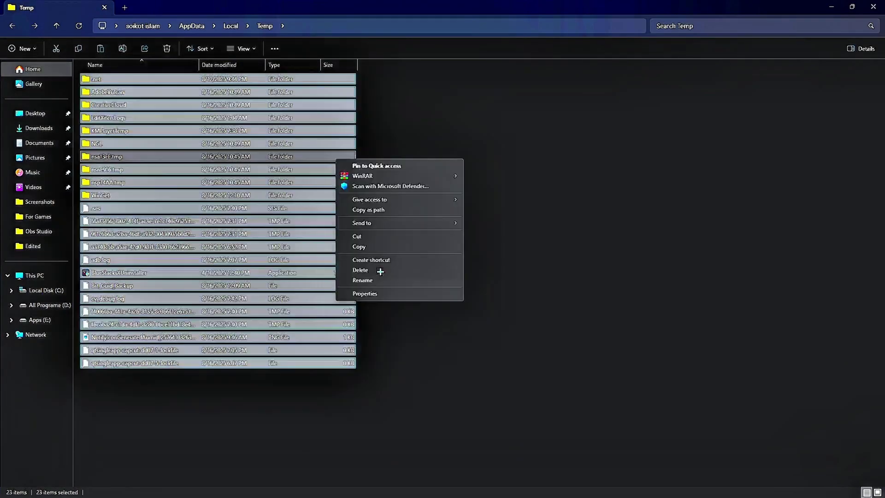
pyautogui.click(364, 269)
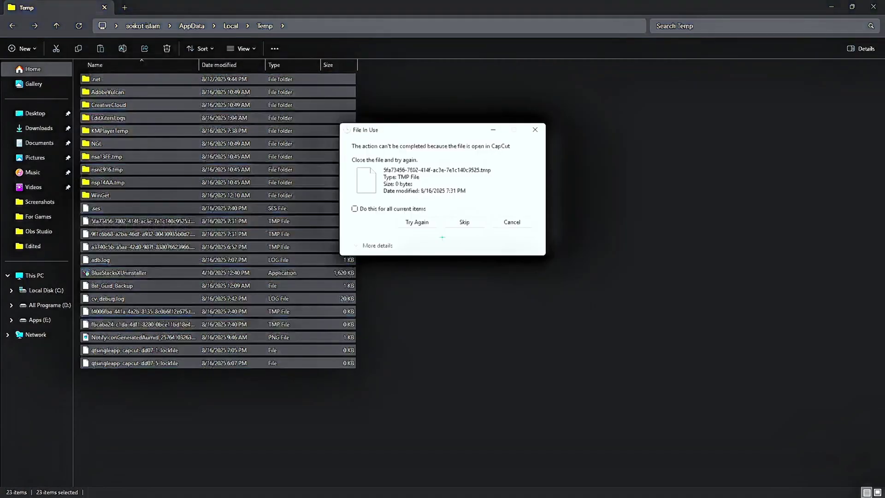
pyautogui.click(449, 227)
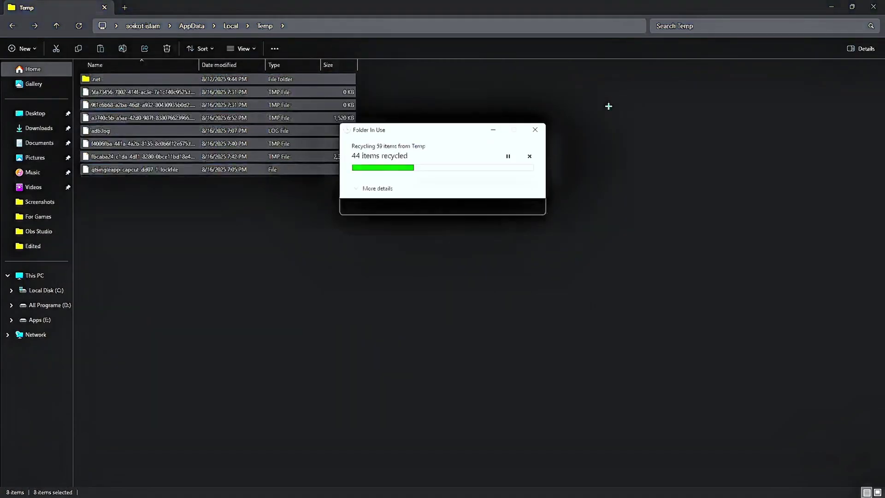
pyautogui.click(473, 230)
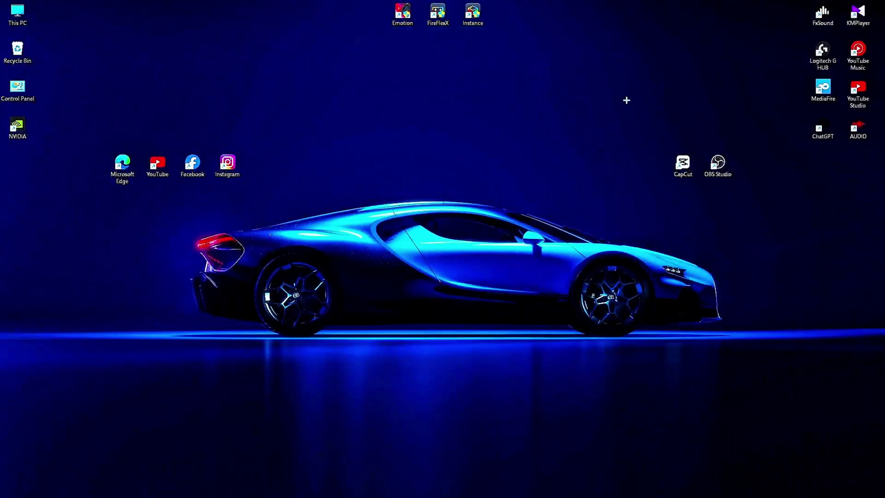
# Step: Open the Windows Temp folder by running temp, delete all its files and close the folder
pyautogui.press('super+r')
pyautogui.write('tem')
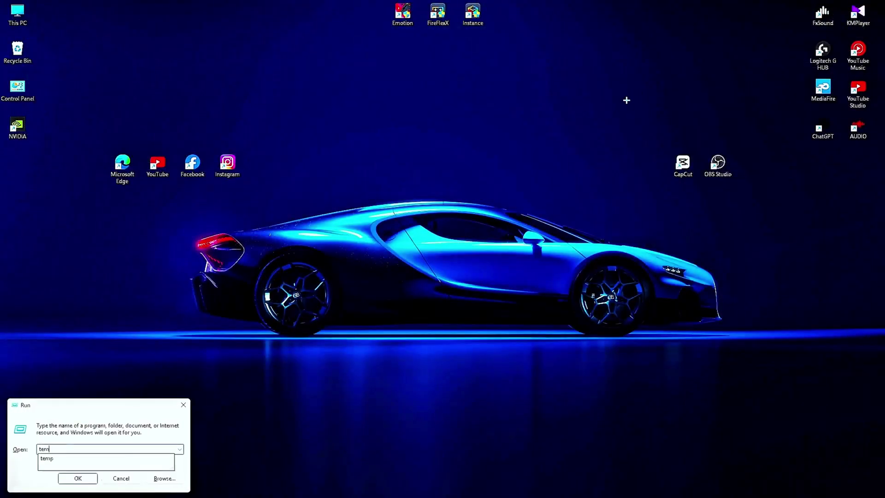
pyautogui.write('p')
pyautogui.press('Return')
pyautogui.moveTo(331, 143); pyautogui.dragTo(334, 83)
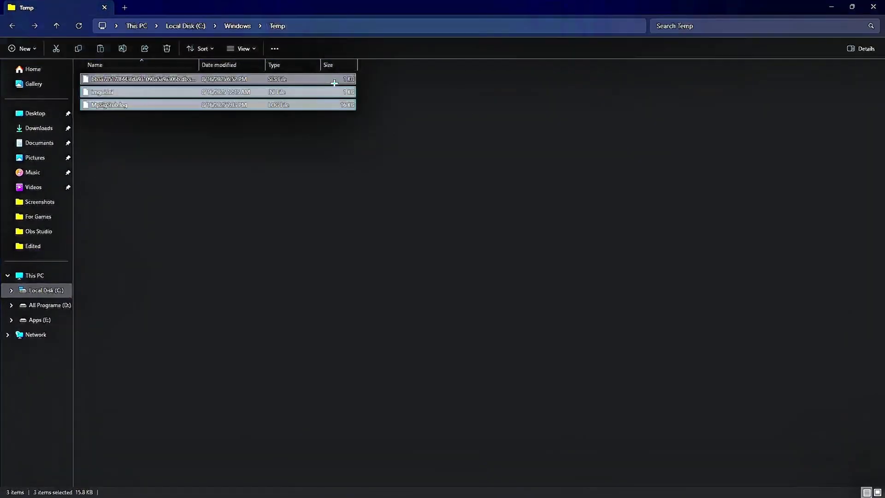
pyautogui.rightClick(338, 79)
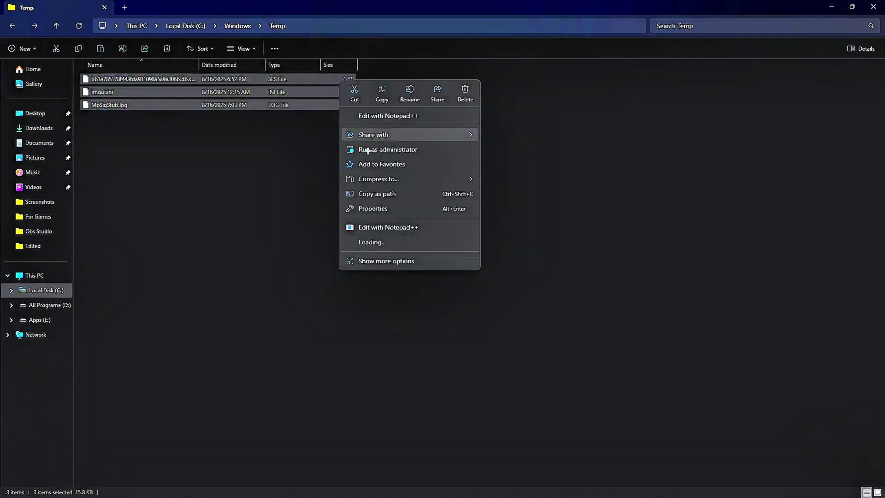
pyautogui.click(396, 258)
pyautogui.click(381, 219)
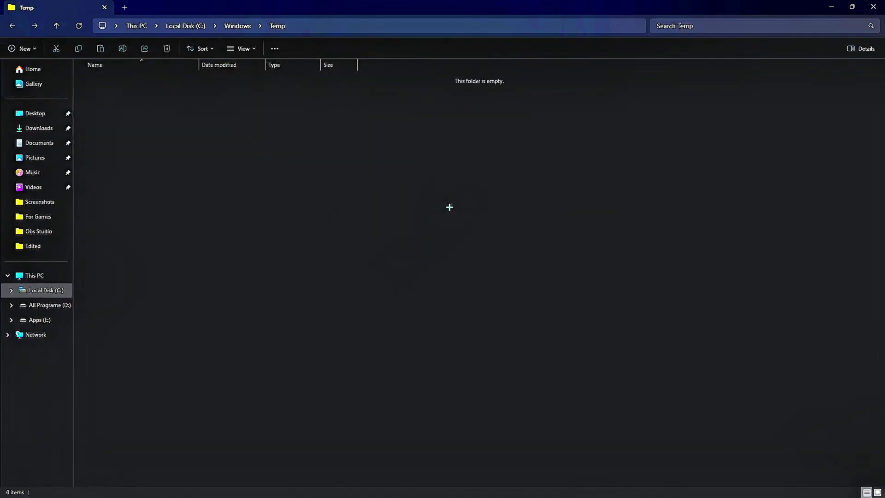
pyautogui.click(873, 6)
# Step: Open the Windows Prefetch folder by running prefetch, grant folder access and delete all its files, skipping any in use
pyautogui.press('super+r')
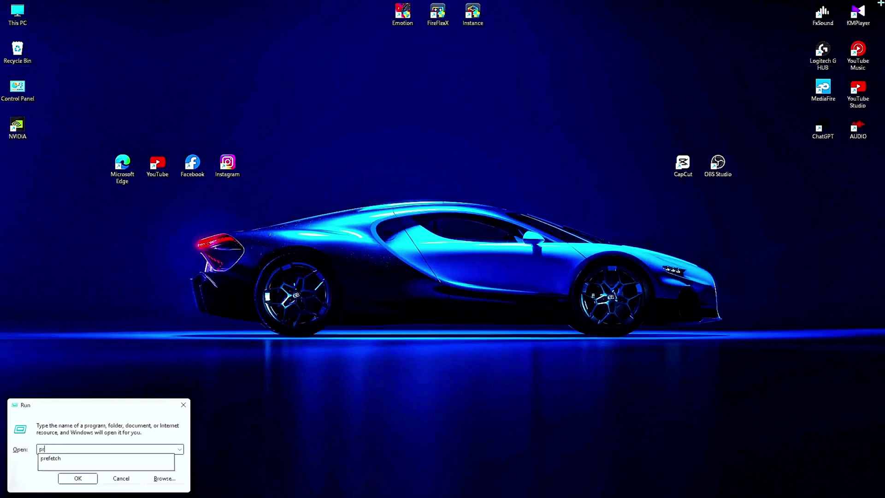
pyautogui.write('prefetch')
pyautogui.press('Return')
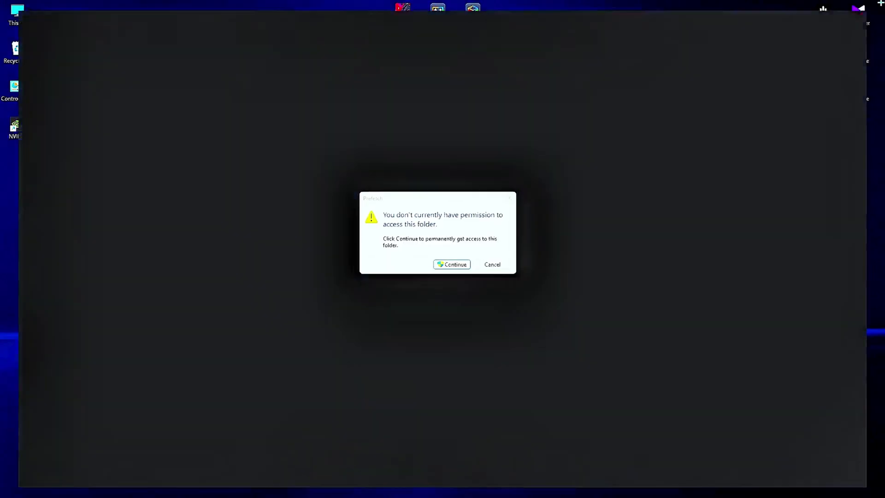
pyautogui.click(455, 264)
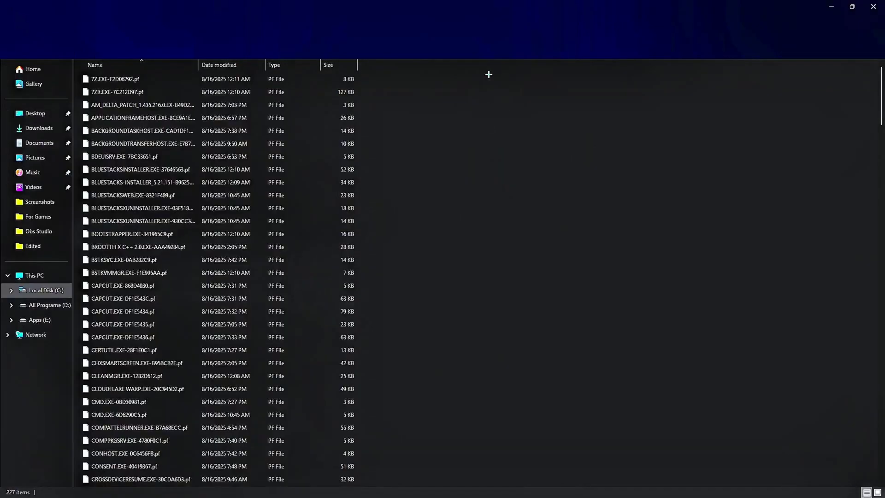
pyautogui.press('a')
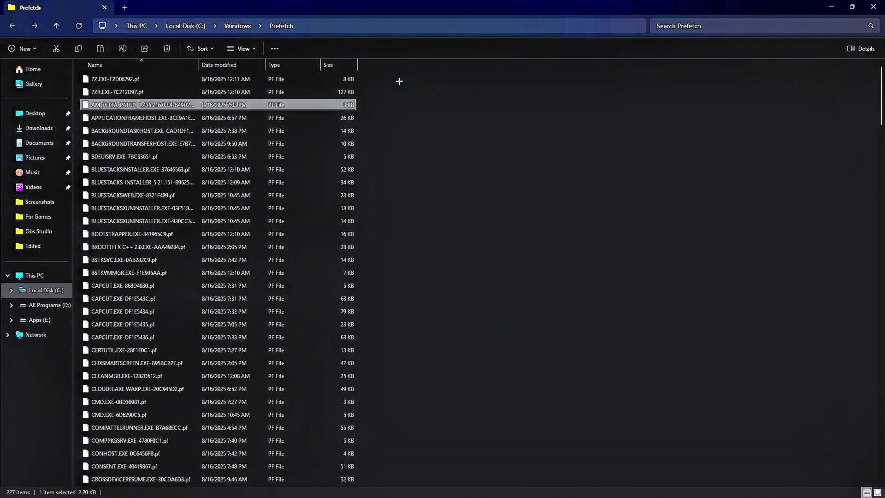
pyautogui.hotkey('ctrl', 'a')
pyautogui.rightClick(354, 93)
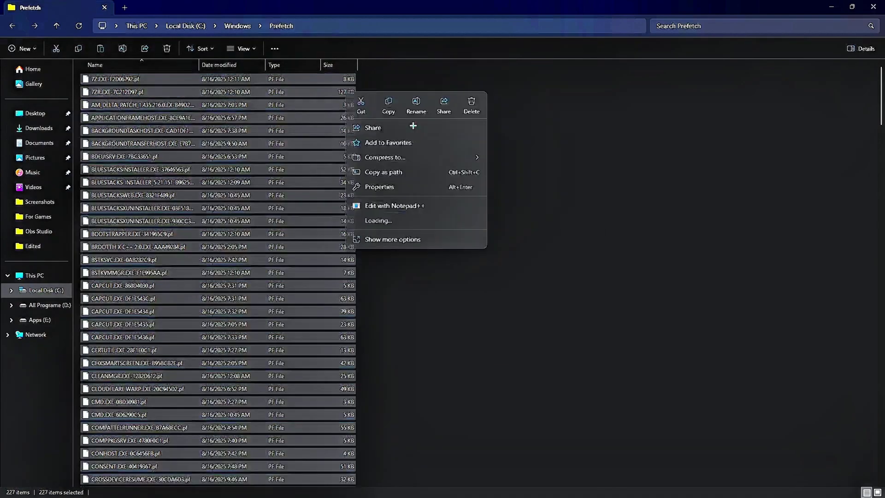
pyautogui.click(377, 238)
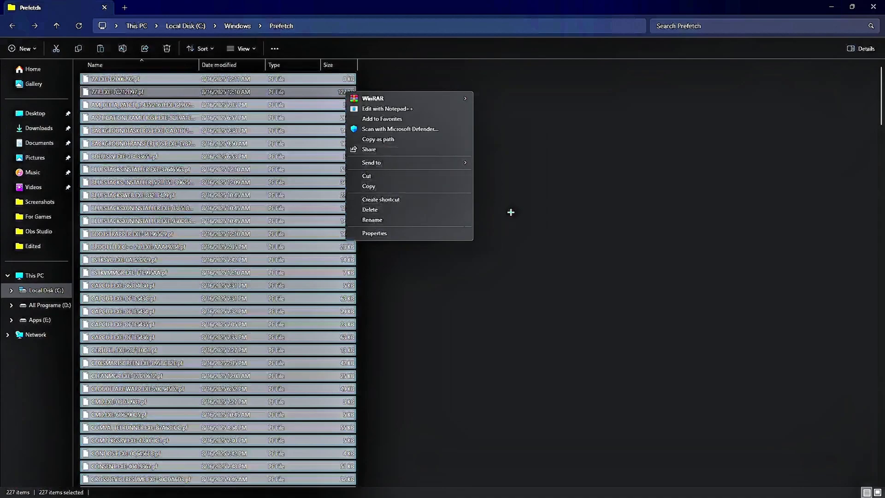
pyautogui.click(387, 208)
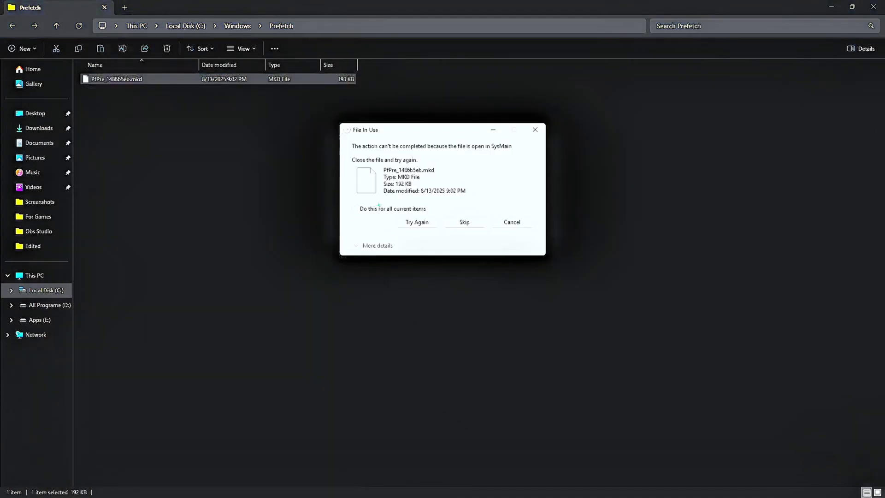
pyautogui.click(464, 221)
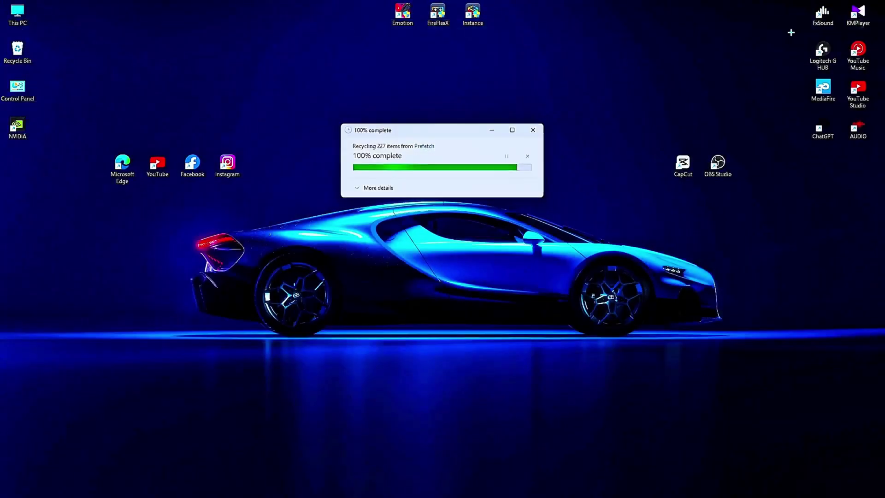
# Step: Run Disk Cleanup on drive C:, including system files, and delete the checked file categories
pyautogui.press('super')
pyautogui.write('disk')
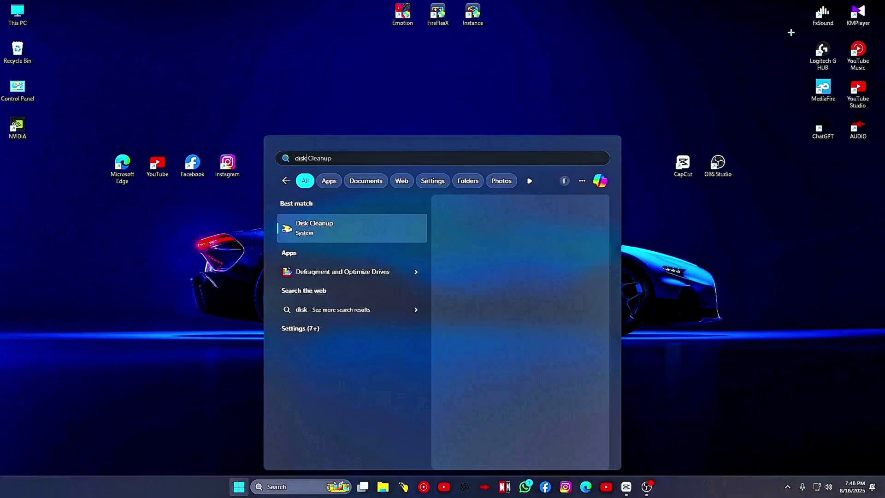
pyautogui.press('Return')
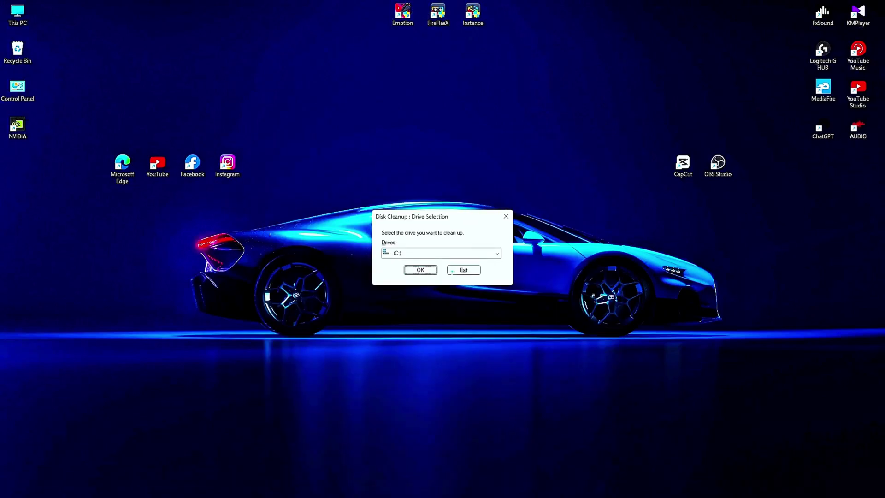
pyautogui.click(419, 270)
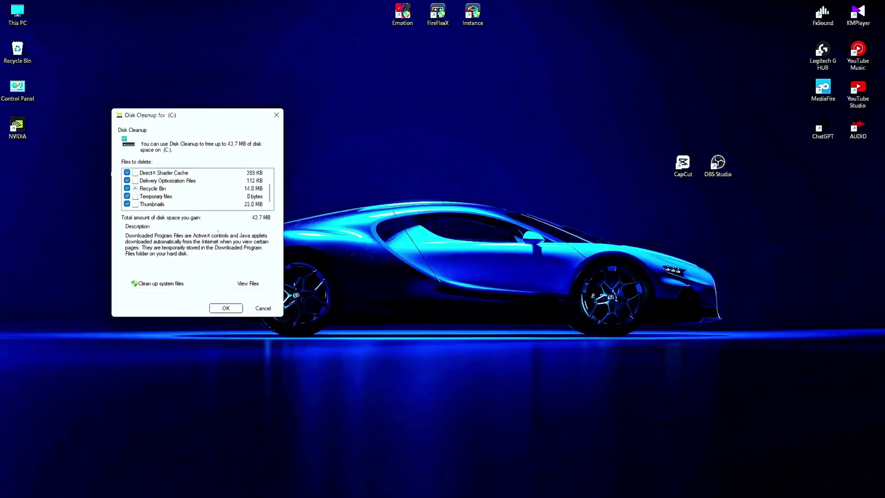
pyautogui.click(149, 283)
pyautogui.click(405, 270)
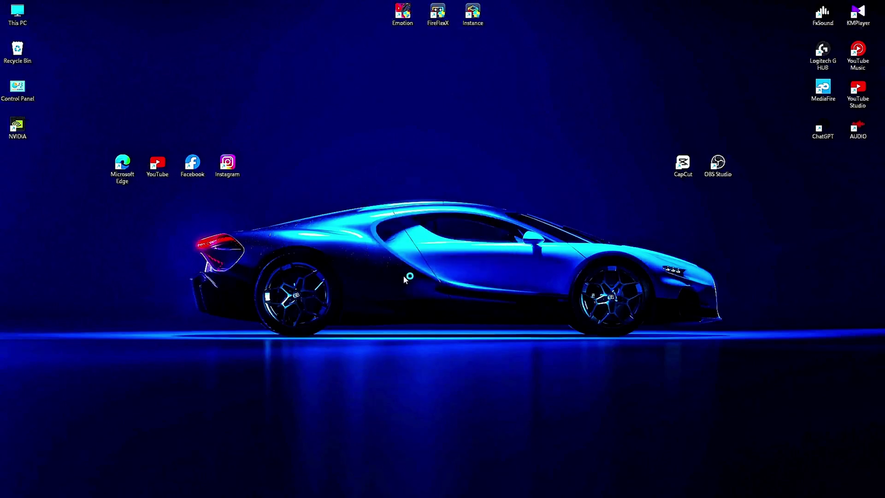
pyautogui.scroll(-3, 207, 198)
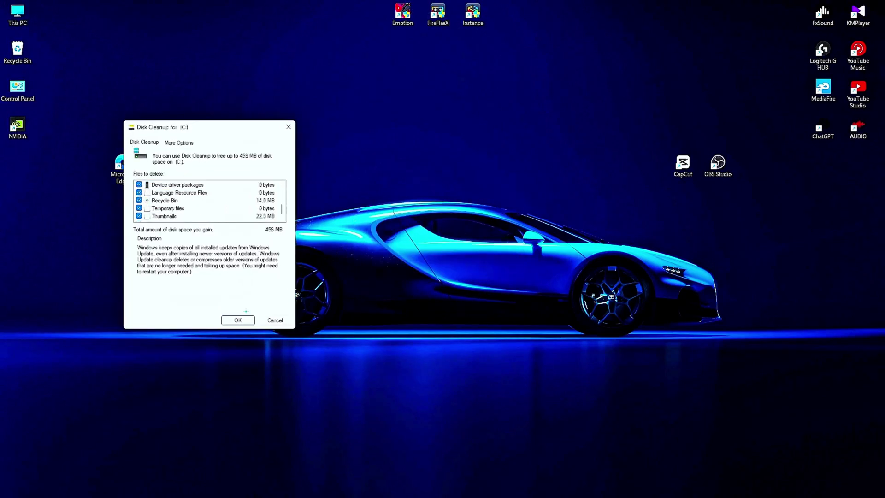
pyautogui.click(237, 319)
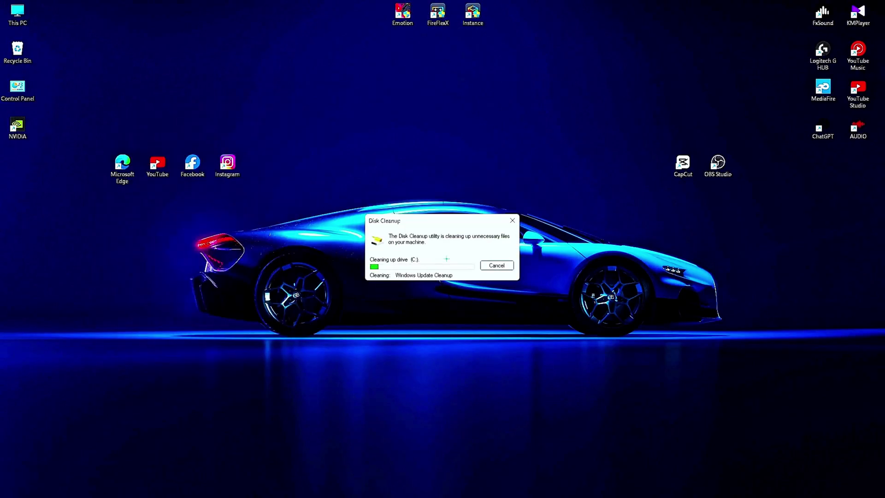
pyautogui.click(672, 166)
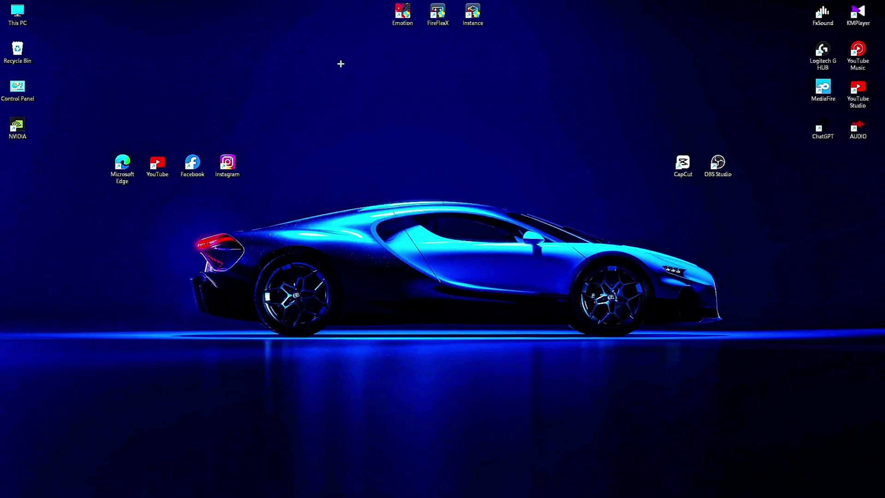
# Step: Open File Explorer and go to the BlueStacks_msi5 folder inside ProgramData on Local Disk (C:)
pyautogui.press('super+e')
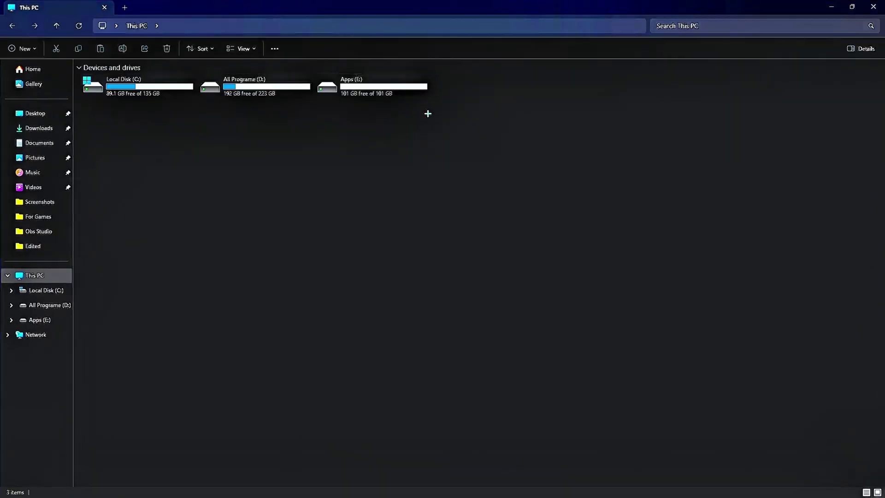
pyautogui.doubleClick(350, 83)
pyautogui.hotkey('alt', 'Left')
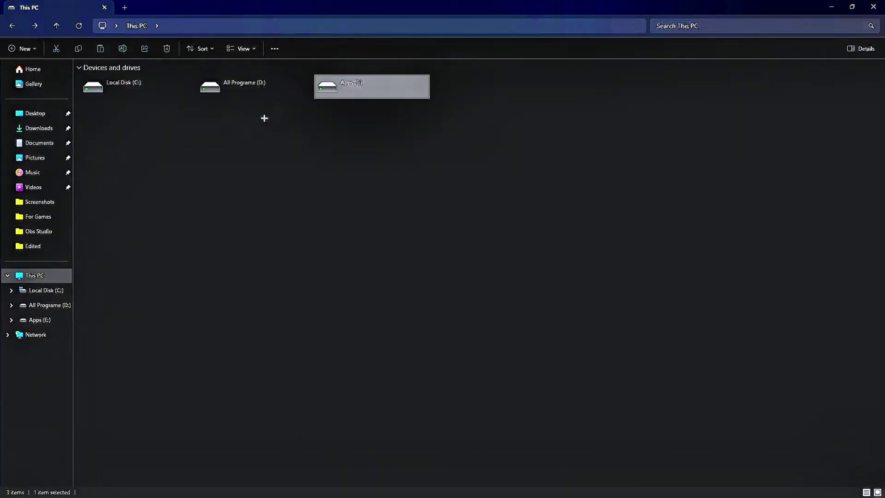
pyautogui.click(166, 139)
pyautogui.doubleClick(143, 87)
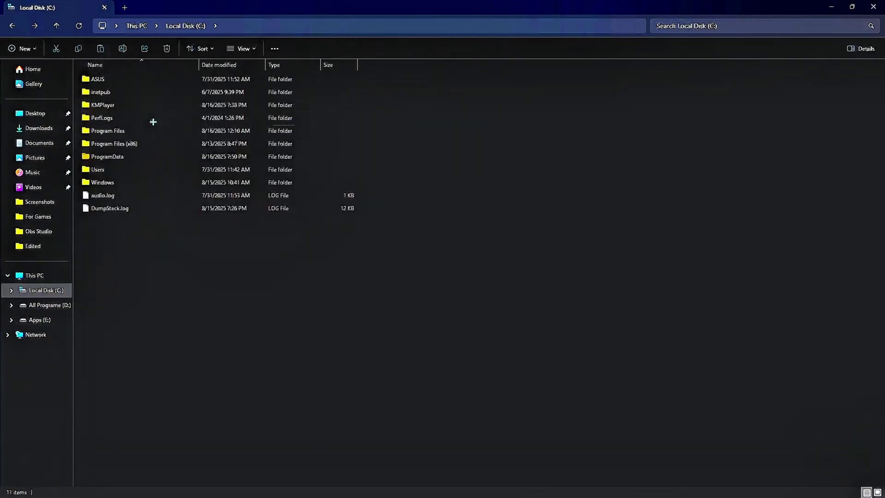
pyautogui.click(114, 156)
pyautogui.doubleClick(114, 155)
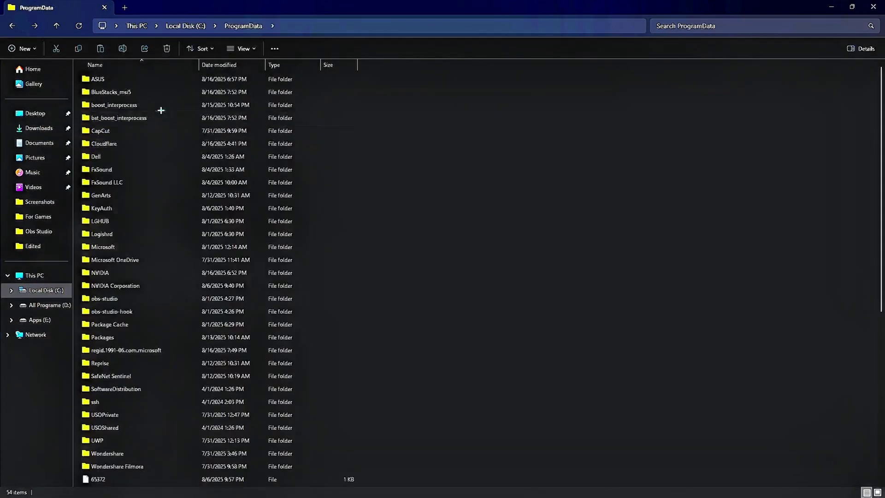
pyautogui.doubleClick(149, 91)
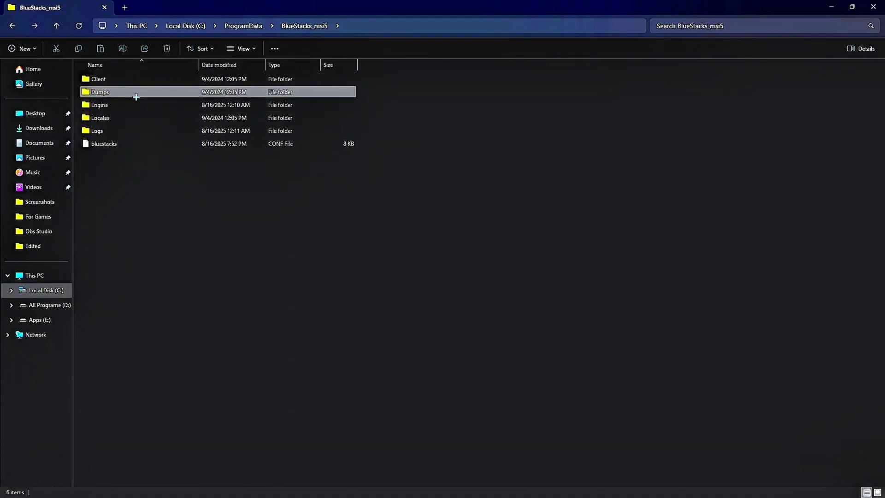
# Step: Navigate to Engine > UserData > InputMapper inside BlueStacks_msi5 and delete the com.dts.freefireth.cfg file
pyautogui.doubleClick(140, 105)
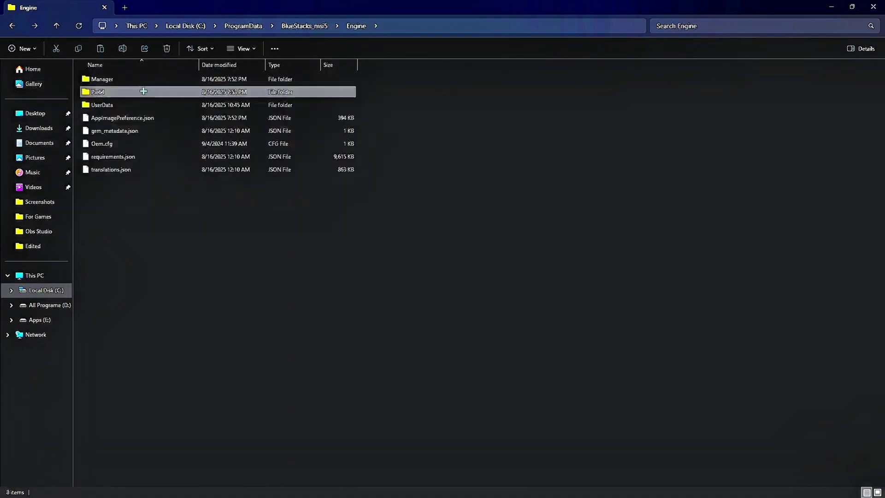
pyautogui.doubleClick(145, 105)
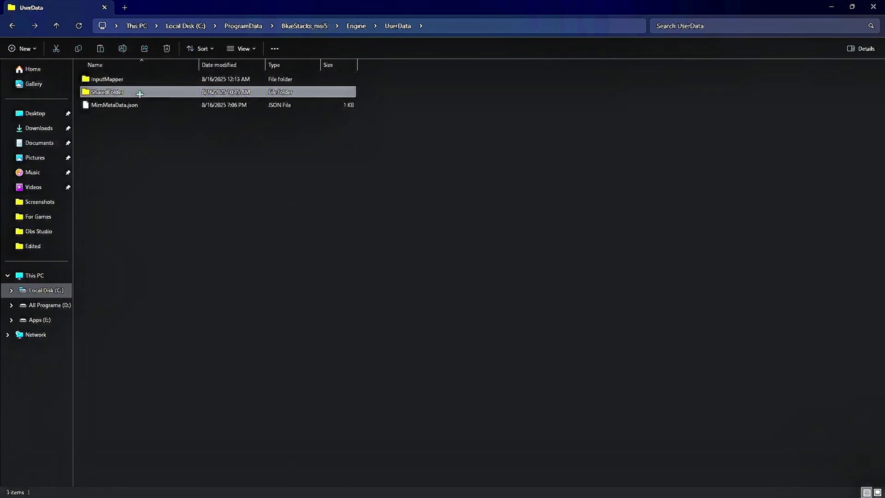
pyautogui.doubleClick(143, 79)
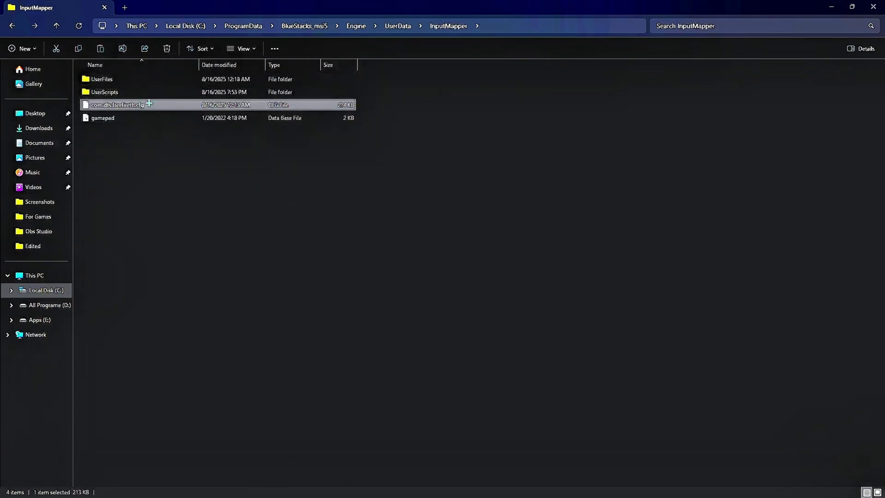
pyautogui.rightClick(149, 104)
pyautogui.click(196, 280)
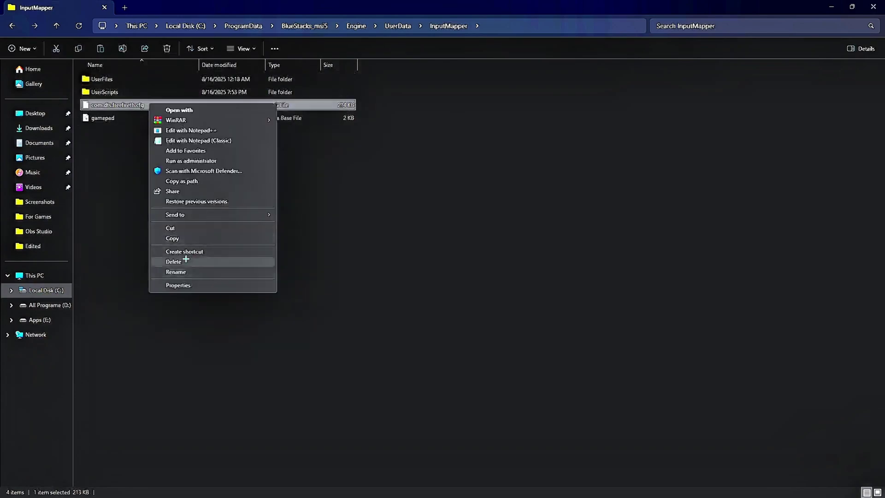
pyautogui.click(185, 261)
# Step: Open the UserFiles folder inside InputMapper and delete its com.dts.freefireth.cfg file
pyautogui.doubleClick(124, 80)
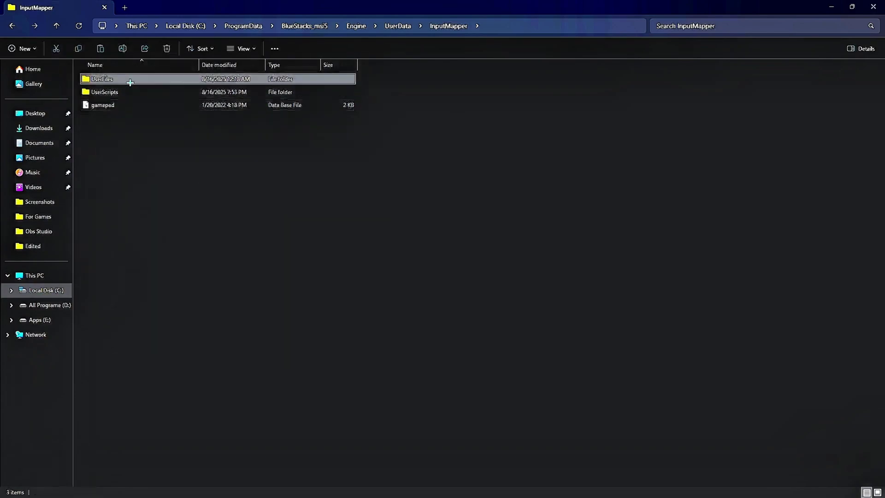
pyautogui.click(136, 79)
pyautogui.rightClick(136, 80)
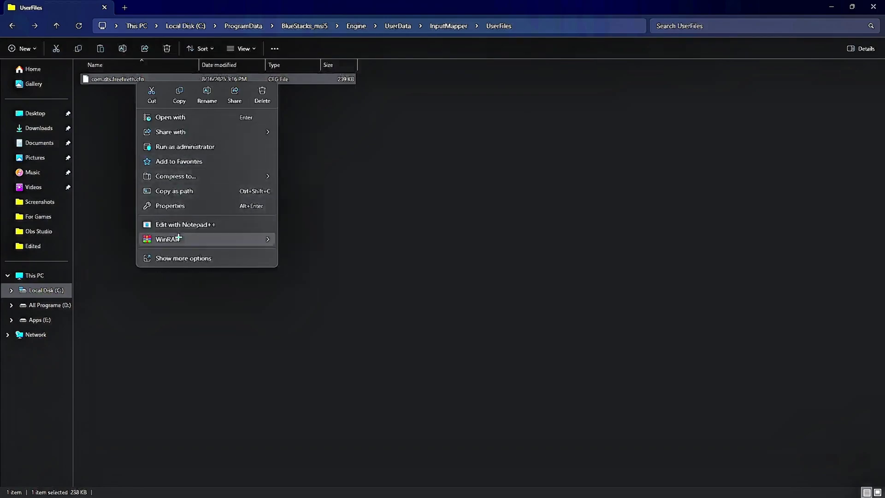
pyautogui.click(173, 258)
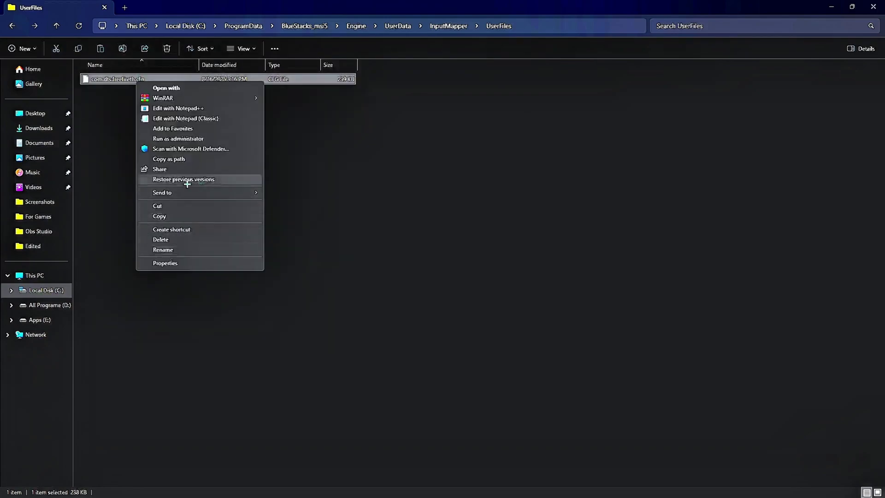
pyautogui.click(161, 238)
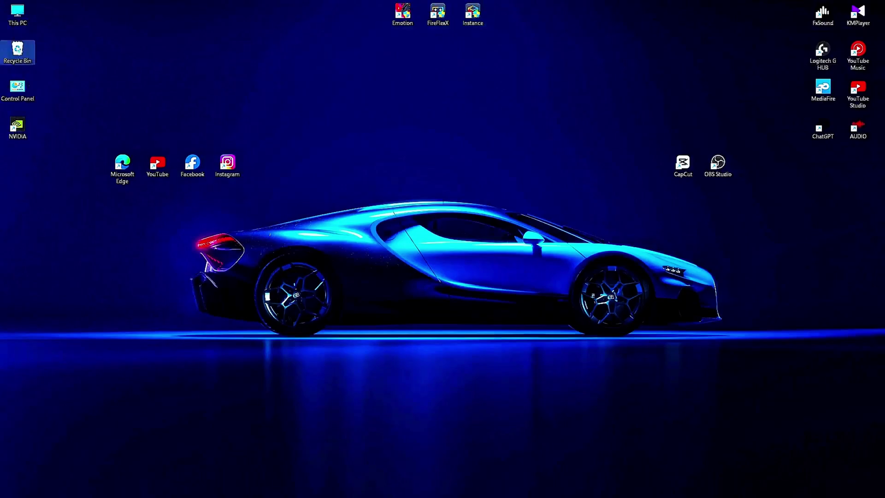
# Step: Empty the Recycle Bin on the desktop, permanently deleting its items
pyautogui.rightClick(18, 49)
pyautogui.click(53, 101)
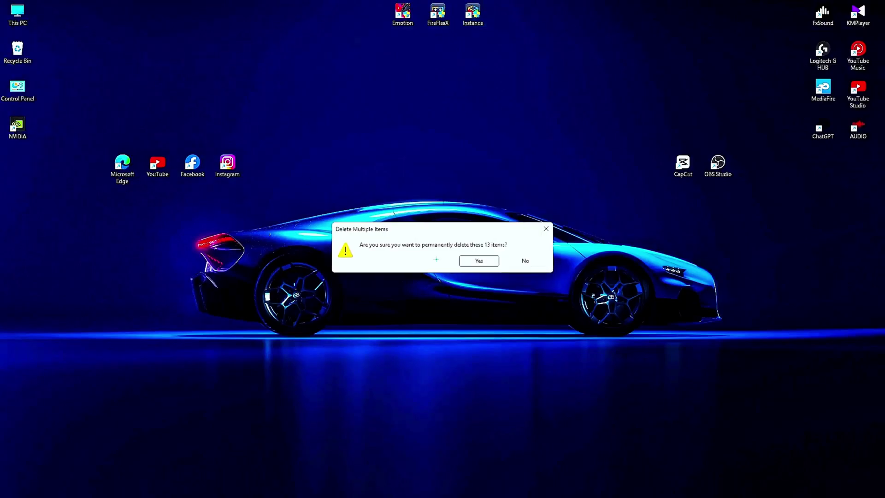
pyautogui.click(477, 261)
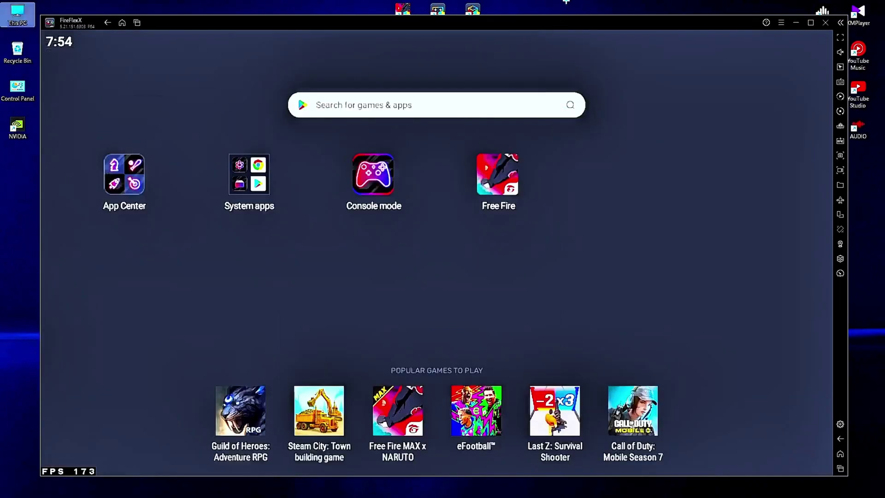
# Step: Hide the desktop icons behind the emulator window
pyautogui.rightClick(567, 2)
pyautogui.moveTo(595, 10)
pyautogui.click(660, 90)
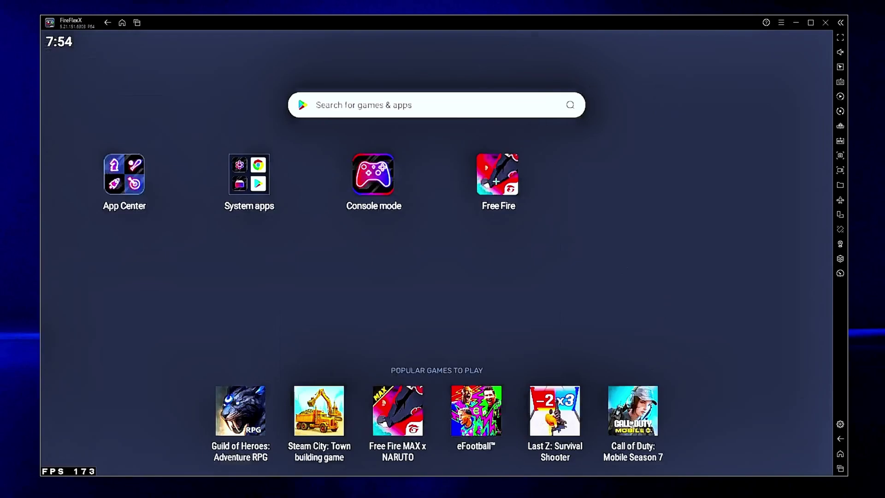
# Step: Launch Free Fire in the emulator and allow it to access photos, media and files
pyautogui.click(496, 181)
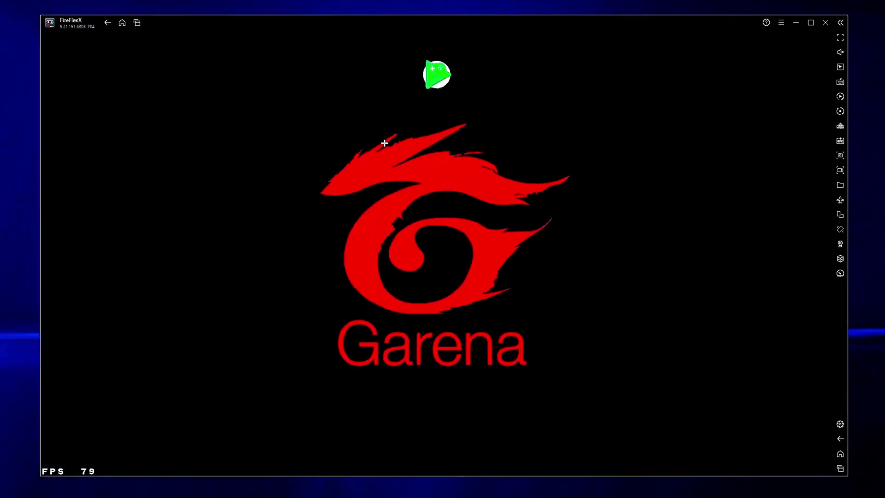
pyautogui.click(585, 304)
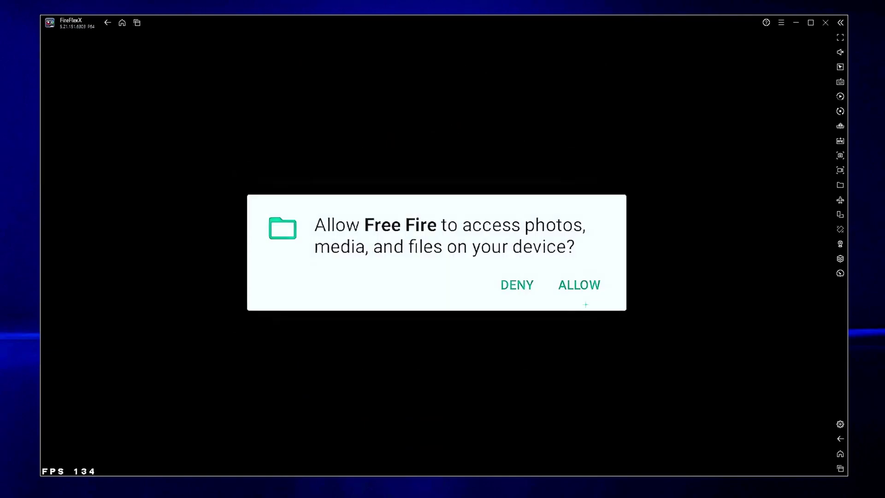
pyautogui.click(575, 291)
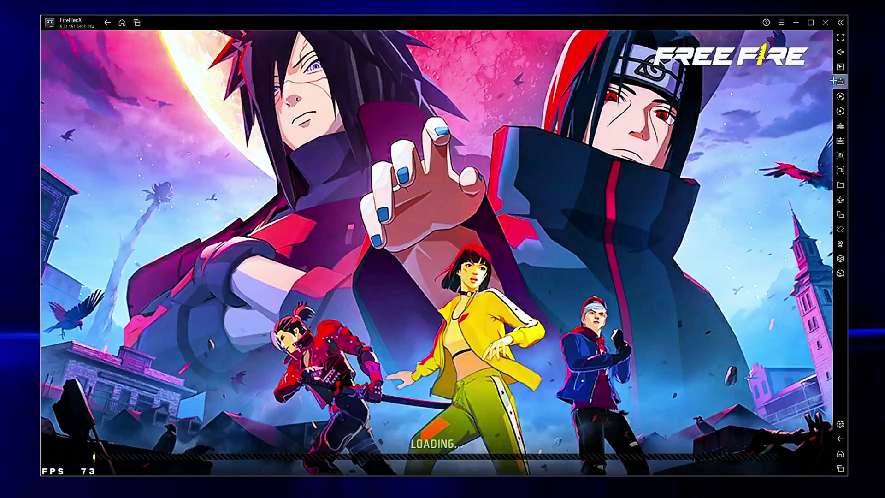
# Step: Open the emulator's controls editor and import the Standard (Edited) control scheme
pyautogui.click(835, 81)
pyautogui.click(771, 185)
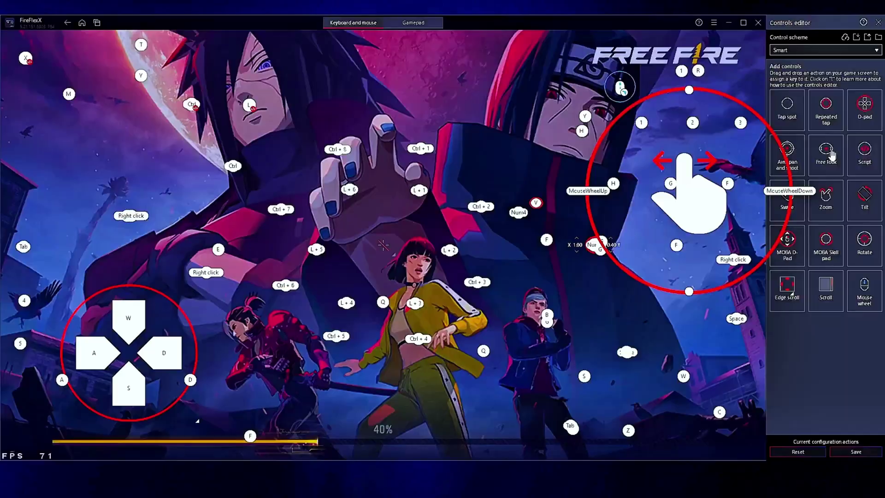
pyautogui.click(857, 37)
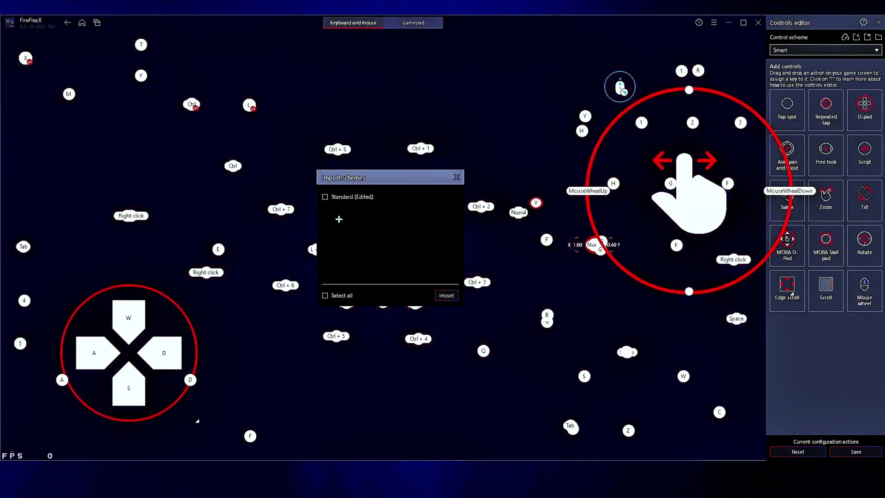
pyautogui.click(326, 196)
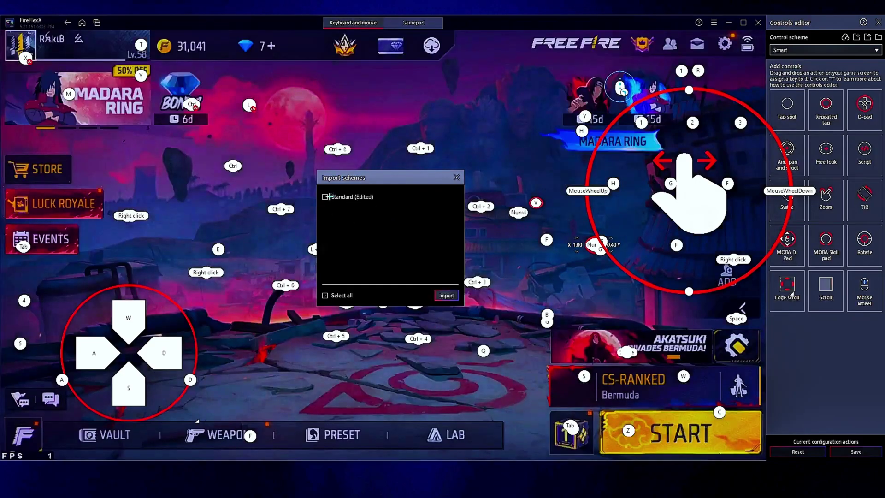
pyautogui.click(446, 296)
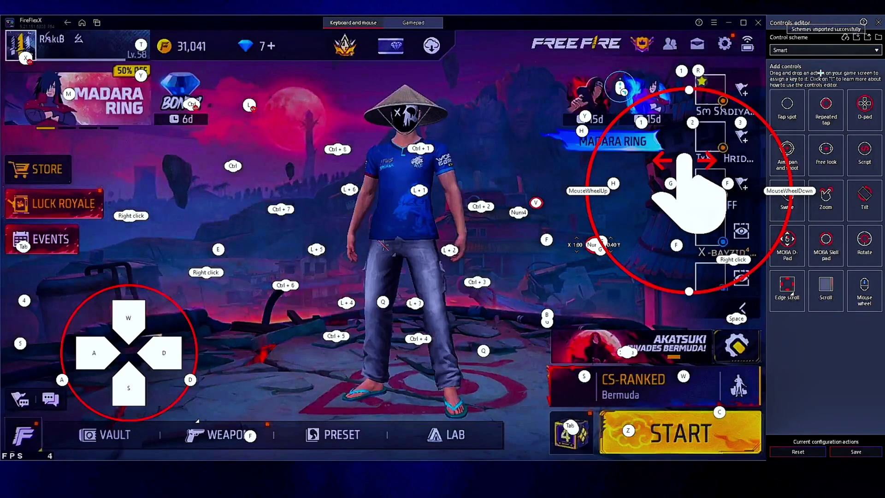
# Step: Set the control scheme to Standard (Edited), save the configuration and close the controls editor
pyautogui.click(825, 50)
pyautogui.click(795, 83)
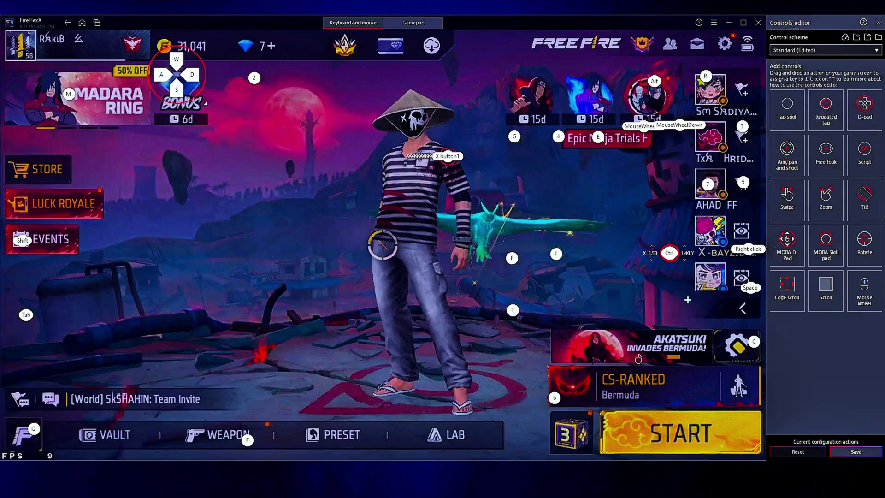
pyautogui.click(855, 452)
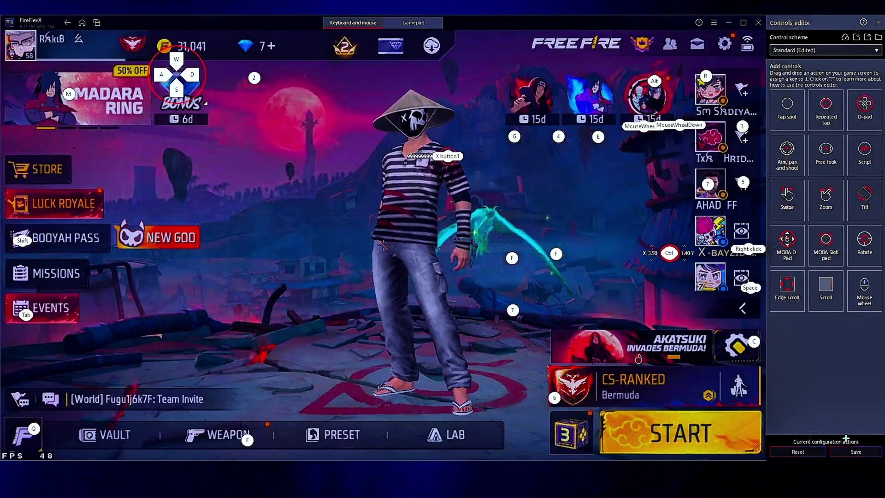
pyautogui.click(879, 21)
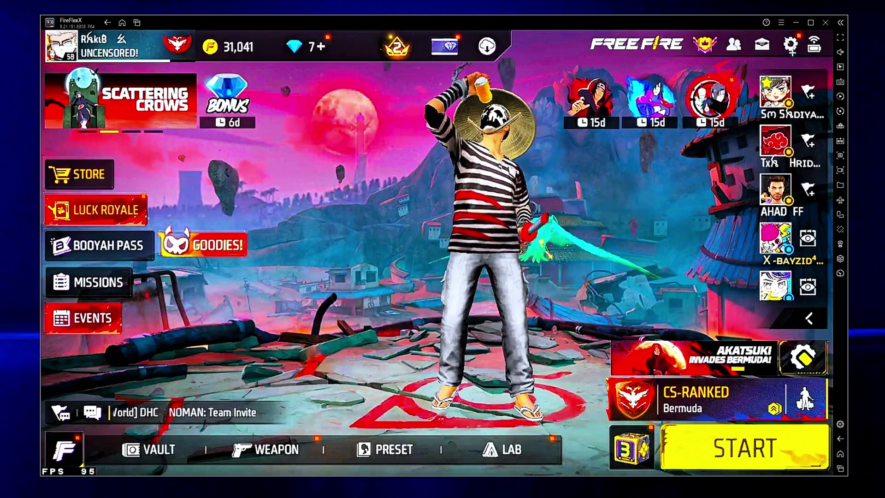
# Step: Open the game's in-match settings, enter the custom layout of HUD 3 and copy its share code
pyautogui.click(790, 44)
pyautogui.click(94, 132)
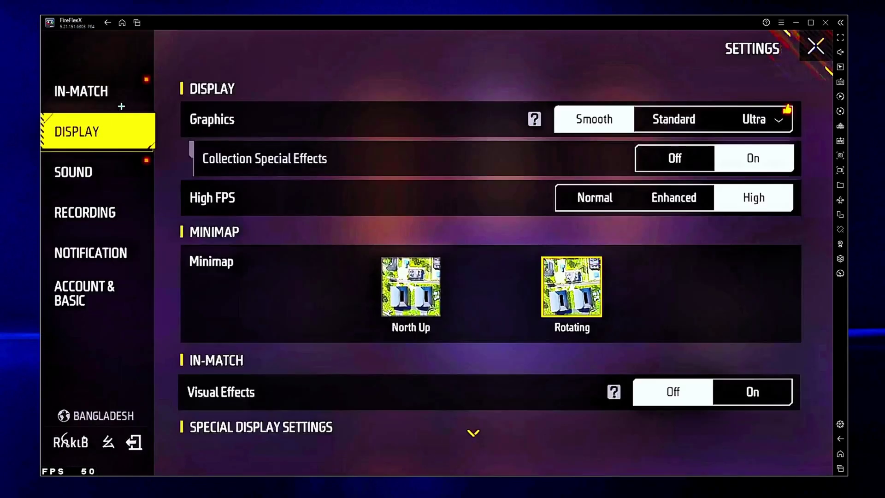
pyautogui.click(101, 79)
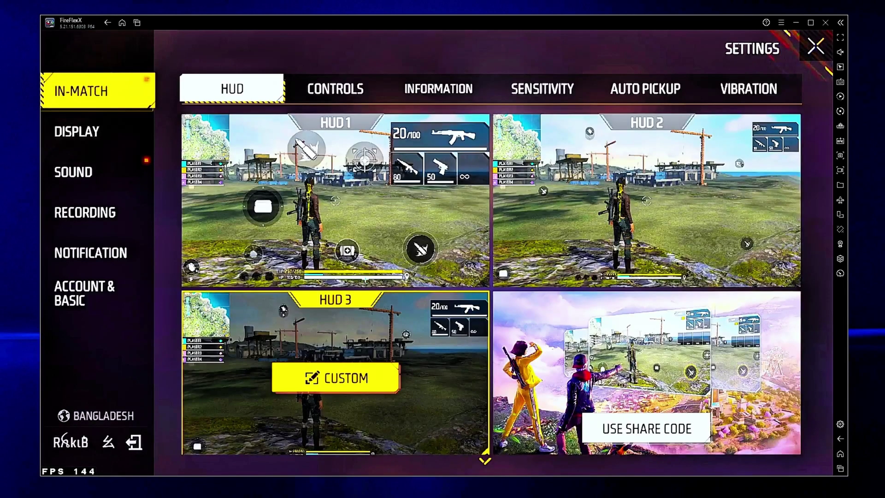
pyautogui.click(337, 375)
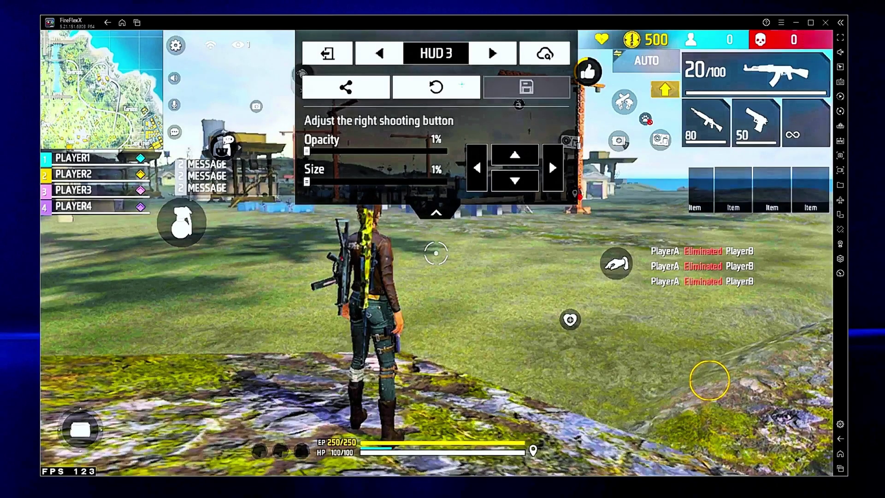
pyautogui.click(355, 88)
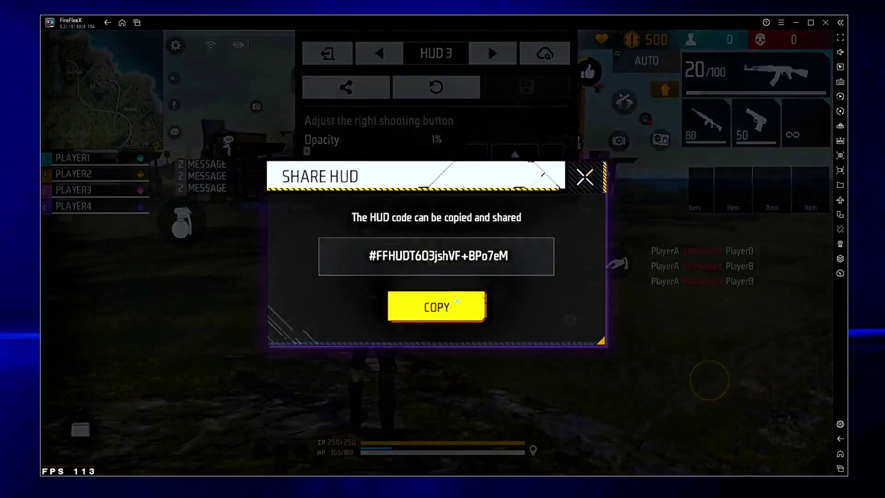
pyautogui.click(456, 298)
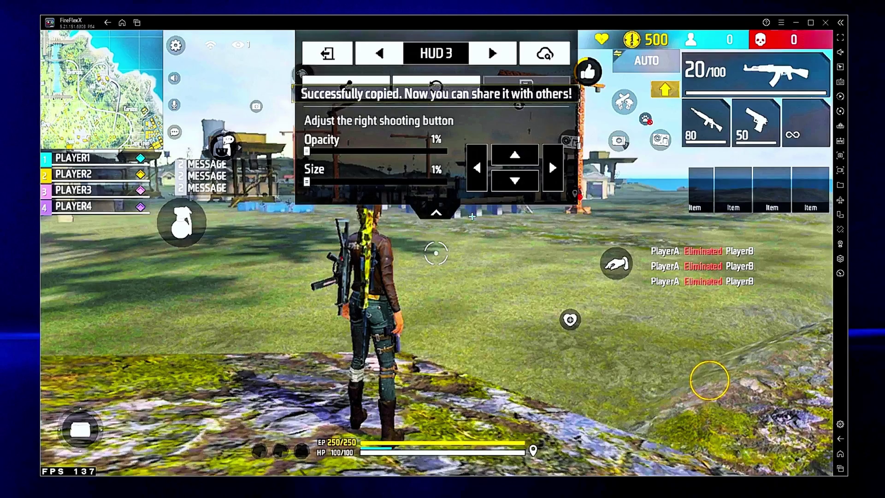
# Step: Paste the copied HUD share code into a new Notepad document and minimize the Notepad window
pyautogui.press('super')
pyautogui.write('note')
pyautogui.press('Return')
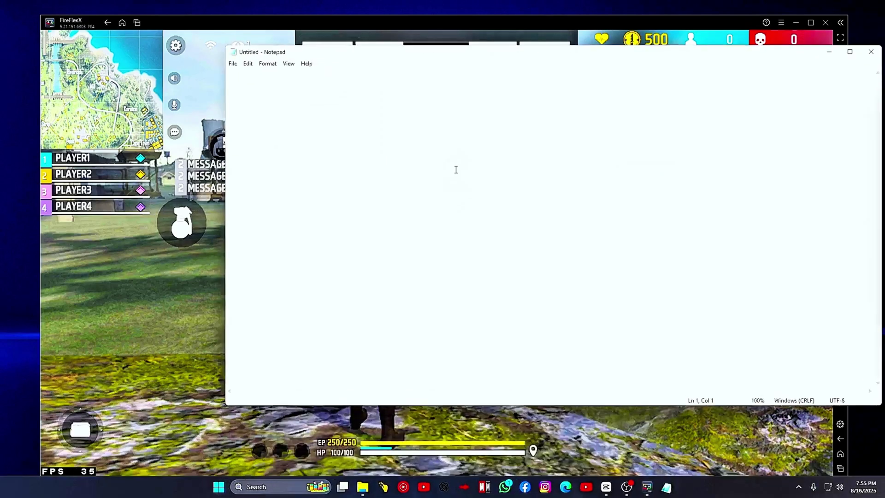
pyautogui.click(296, 115)
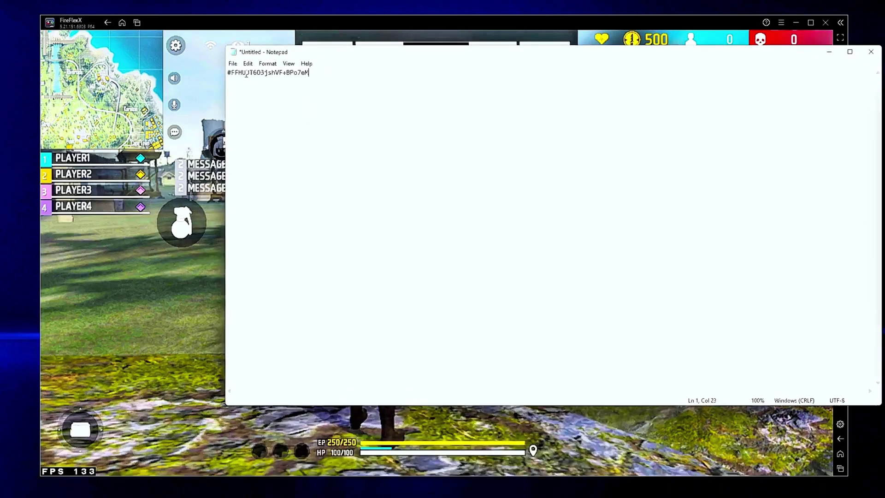
pyautogui.click(233, 63)
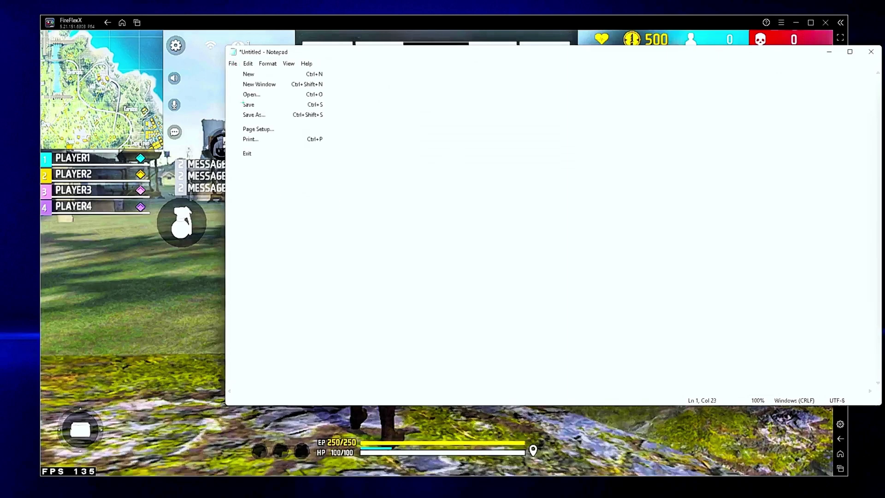
pyautogui.click(251, 110)
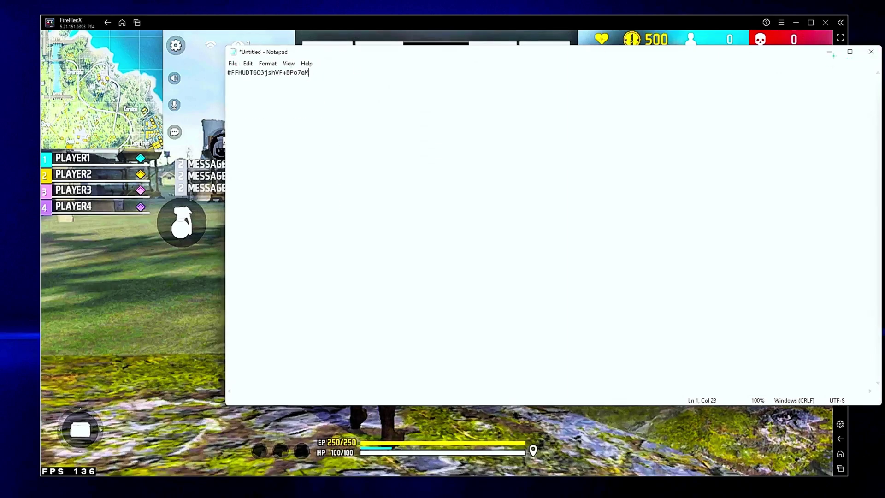
pyautogui.click(829, 52)
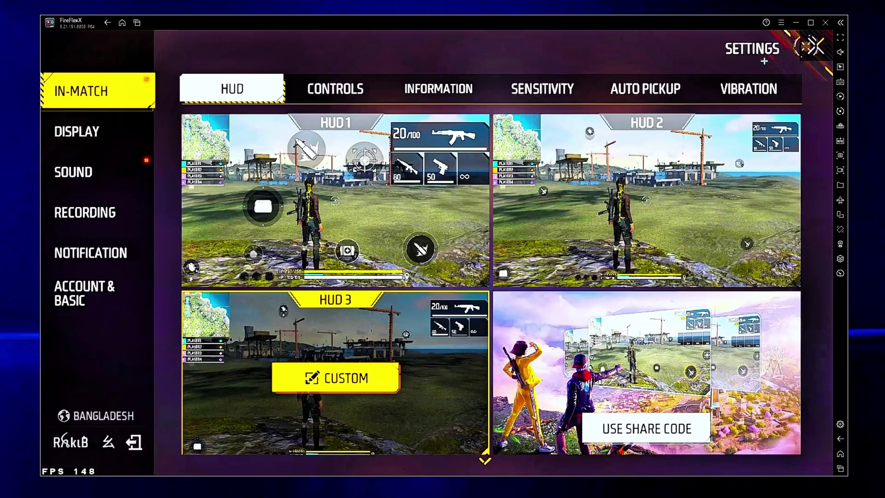
# Step: Leave the game settings, choose the Lone Wolf mode on Iron Cage and start a match
pyautogui.press('Escape')
pyautogui.click(695, 387)
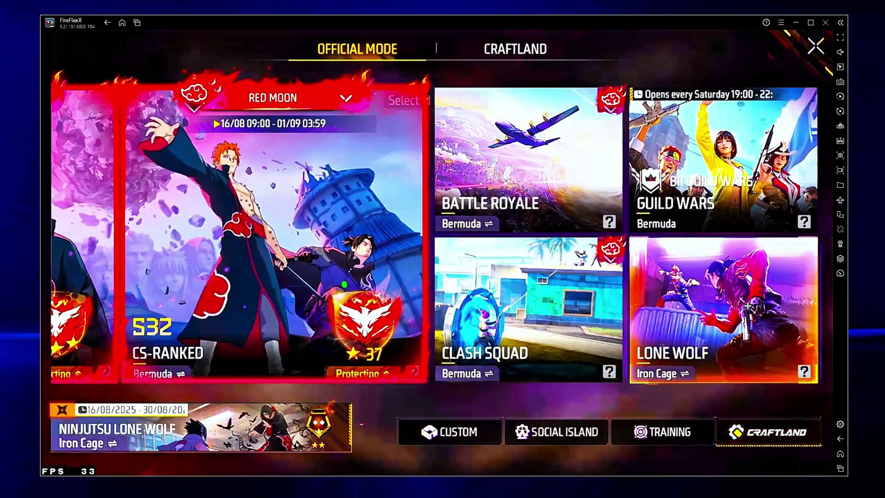
pyautogui.click(746, 305)
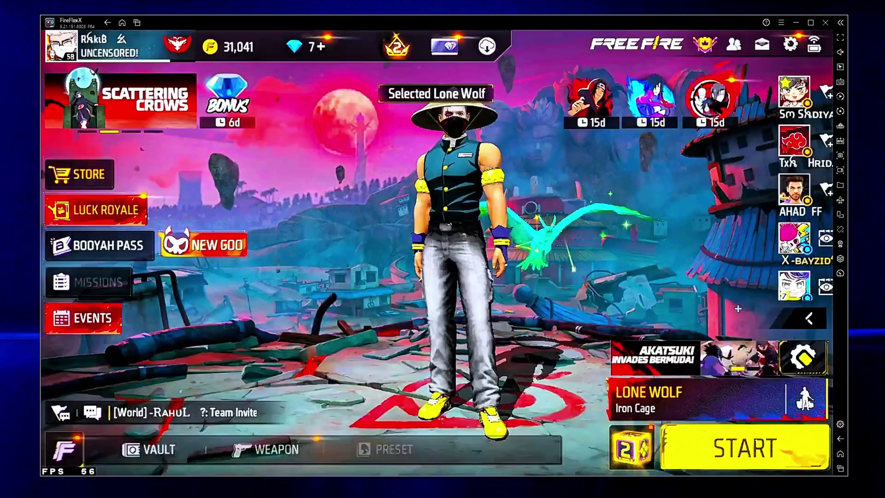
pyautogui.click(743, 446)
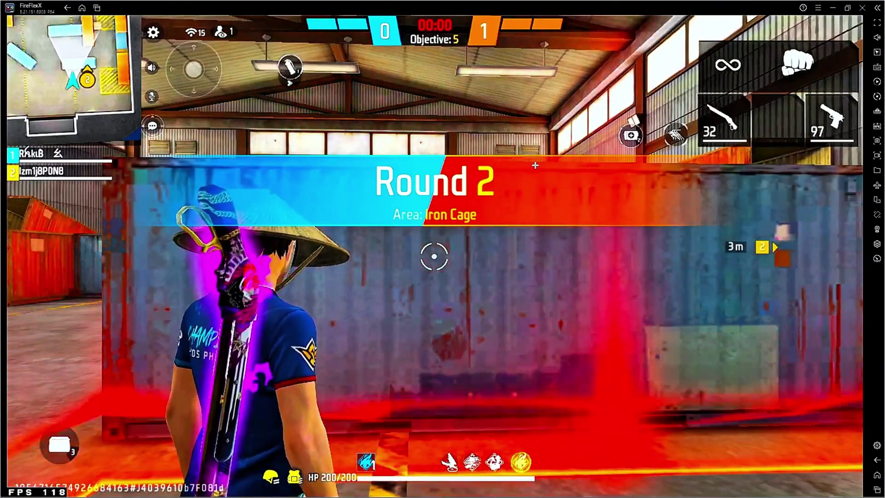
# Step: Turn the view toward the open hall and run forward inside the spawn area with fists equipped at the start of Round 2
pyautogui.moveTo(535, 165); pyautogui.dragTo(387, 255)
pyautogui.press('w')
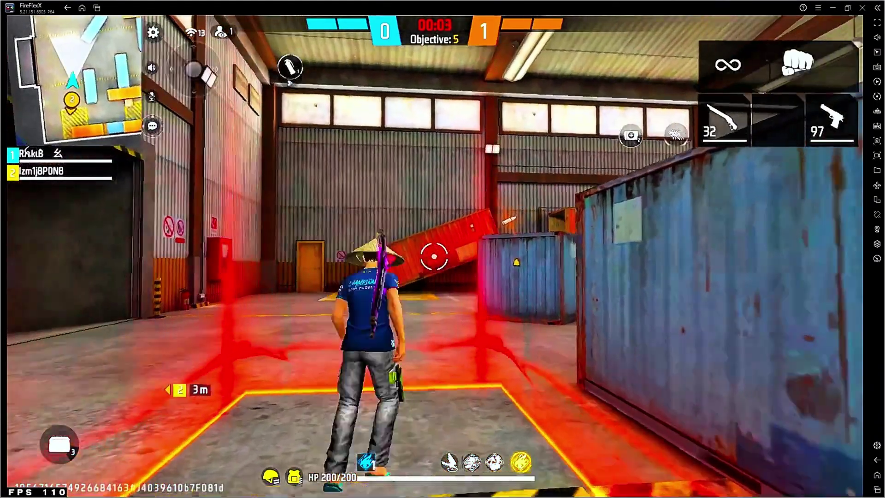
pyautogui.press('3')
pyautogui.press('3')
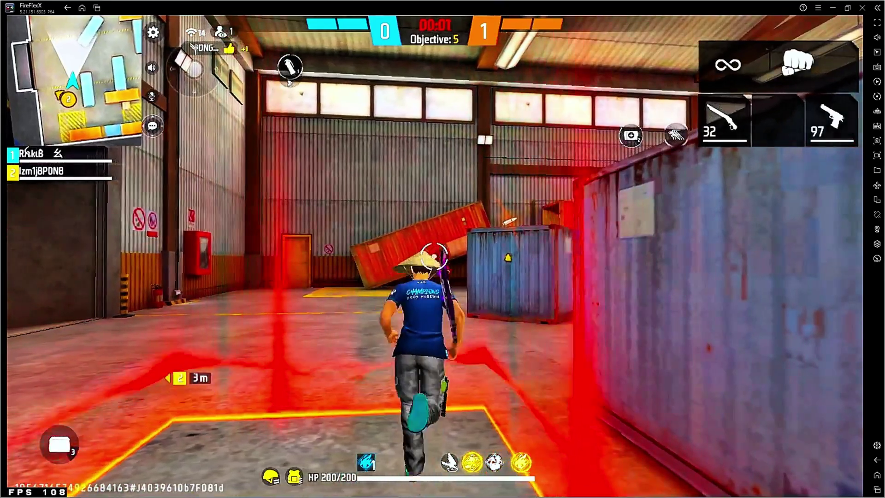
pyautogui.press('w')
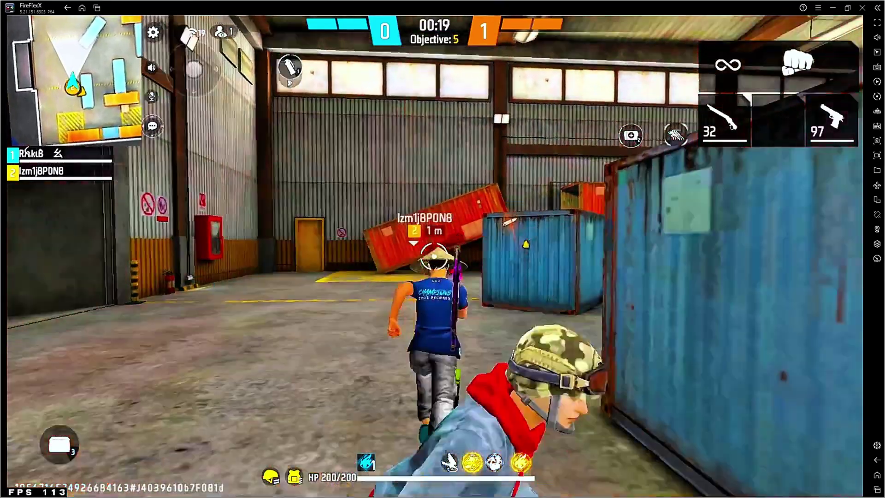
# Step: Run out of the spawn area past the tilted red container, jumping and switching between the pistol and fists
pyautogui.press('w')
pyautogui.press('3')
pyautogui.press('space')
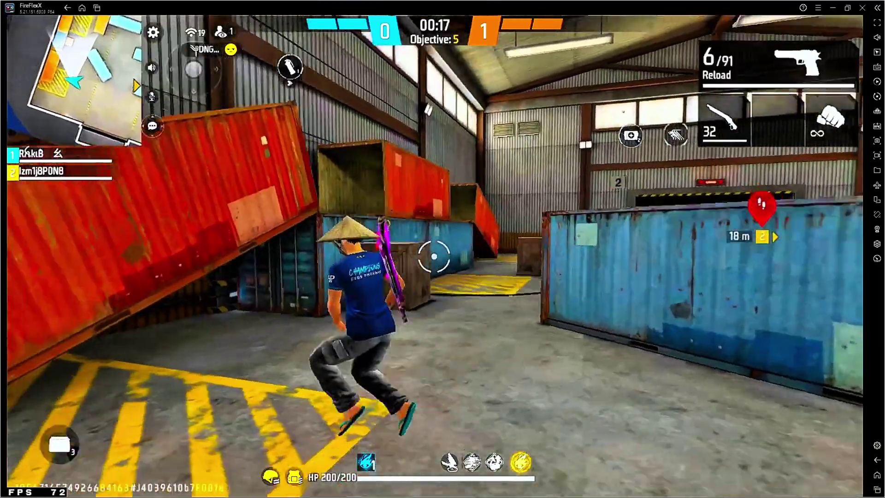
pyautogui.press('s')
pyautogui.press('3')
pyautogui.press('w')
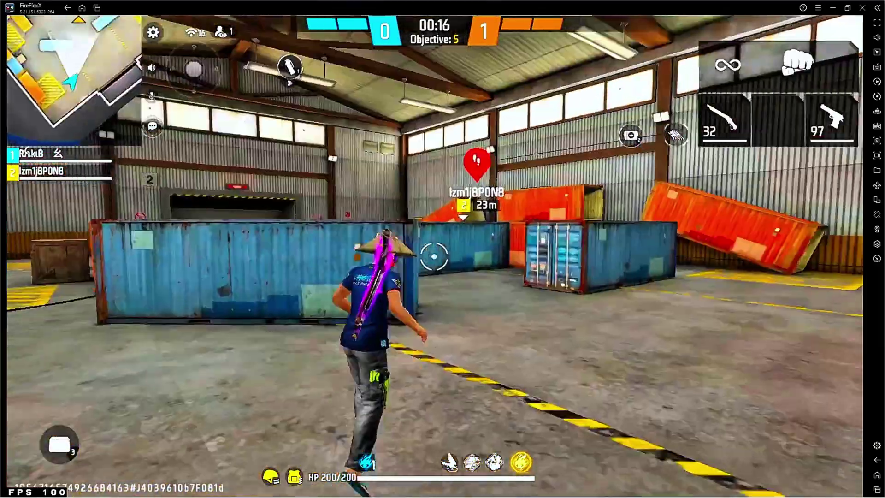
# Step: Run up to the long blue container with fists equipped and jump sideways along it for cover
pyautogui.press('3')
pyautogui.press('space')
pyautogui.press('3')
pyautogui.press('w')
pyautogui.press('d')
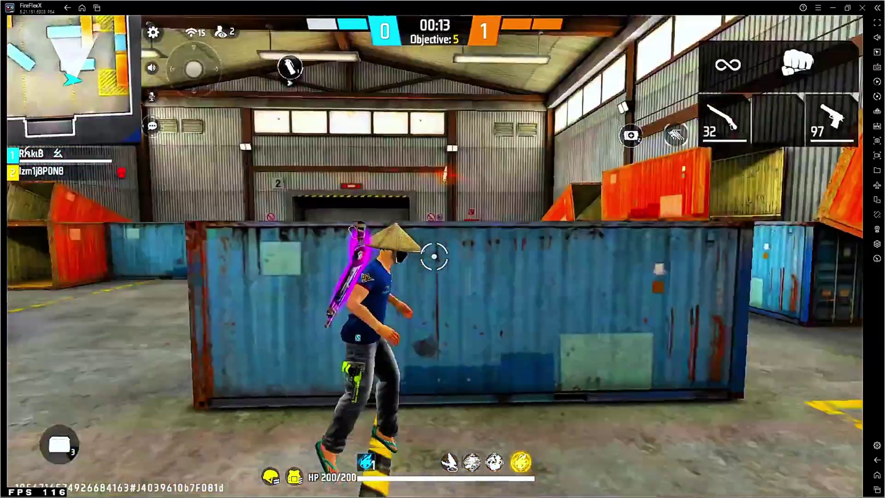
# Step: Strafe out from behind the blue container, shoot the enemy with the Desert Eagle and take cover behind a gloo wall
pyautogui.press('3')
pyautogui.press('space')
pyautogui.press('d')
pyautogui.click(434, 256)
pyautogui.press('a')
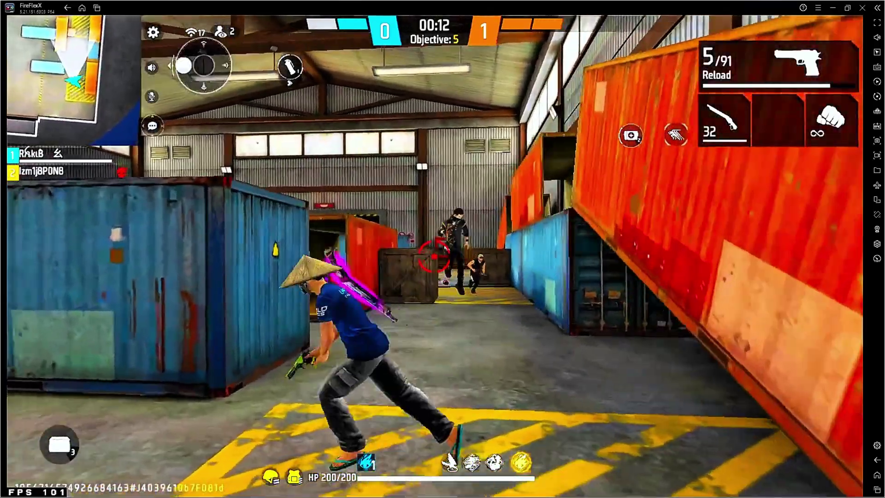
pyautogui.click(434, 256)
pyautogui.press('q')
pyautogui.press('w')
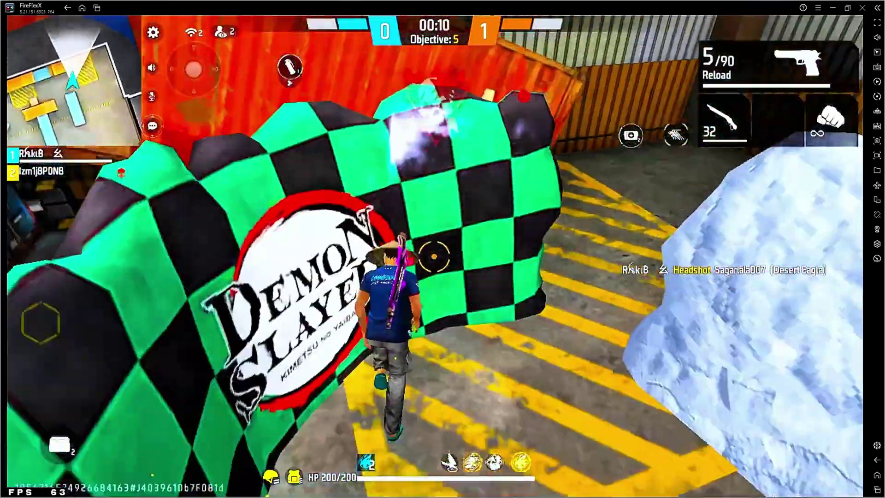
# Step: Jump back from the gloo walls, move around them and equip the shotgun for the remaining enemy
pyautogui.press('space')
pyautogui.press('s')
pyautogui.press('3')
pyautogui.press('w')
pyautogui.press('1')
pyautogui.press('a')
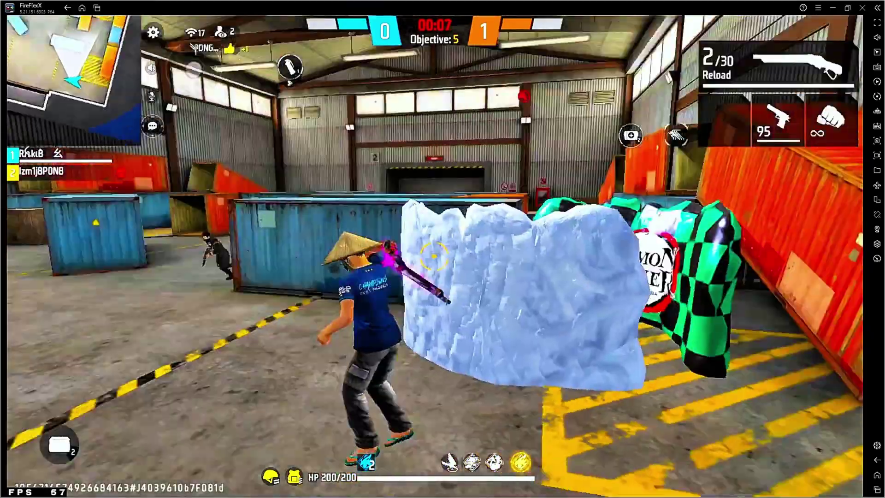
# Step: Fire the shotgun at the remaining enemy and keep dodging around the gloo wall while switching weapons
pyautogui.click(434, 256)
pyautogui.press('3')
pyautogui.press('w')
pyautogui.press('1')
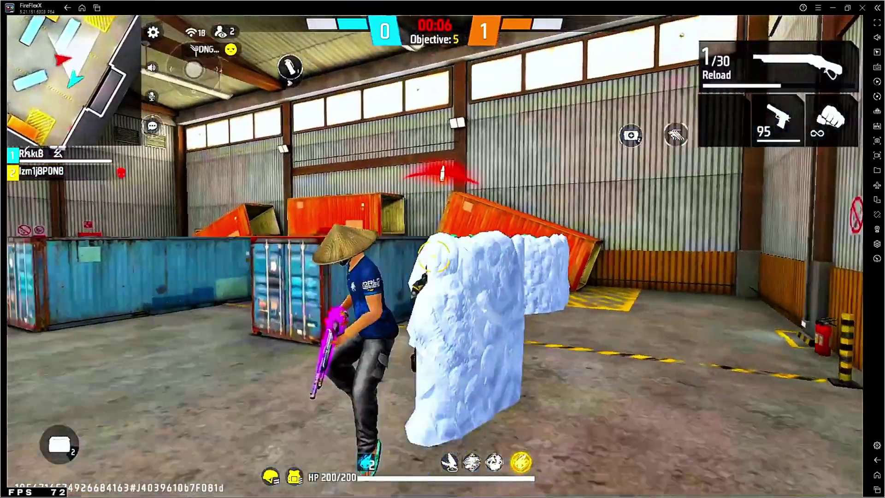
pyautogui.press('2')
pyautogui.press('a')
pyautogui.press('d')
pyautogui.press('3')
pyautogui.press('s')
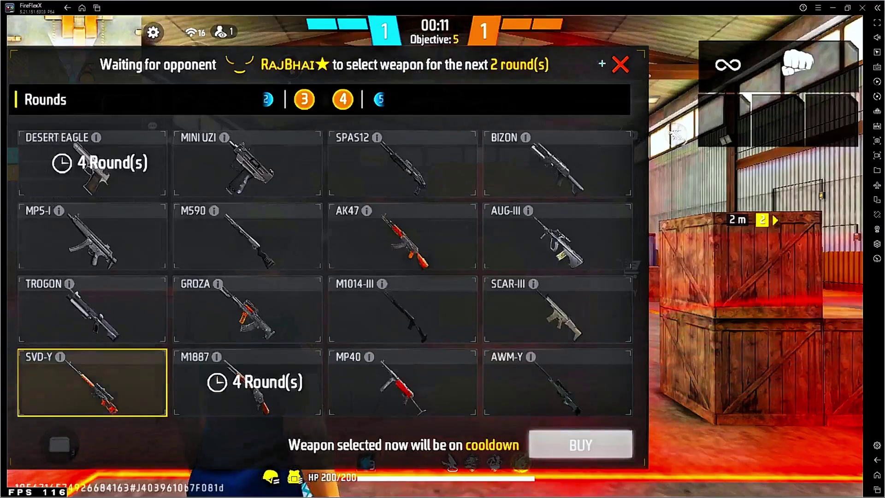
# Step: Leave the weapon selection, check the High FPS display setting and resume running in the spawn area
pyautogui.click(659, 191)
pyautogui.press('w')
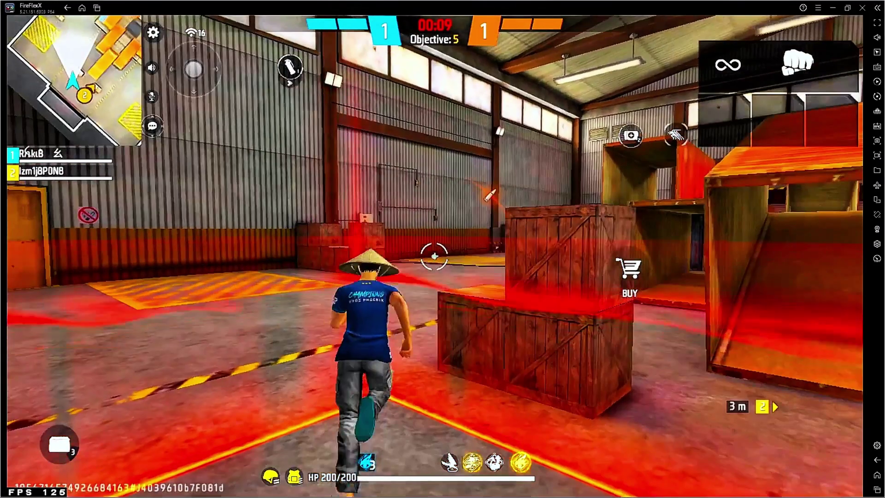
pyautogui.press('w')
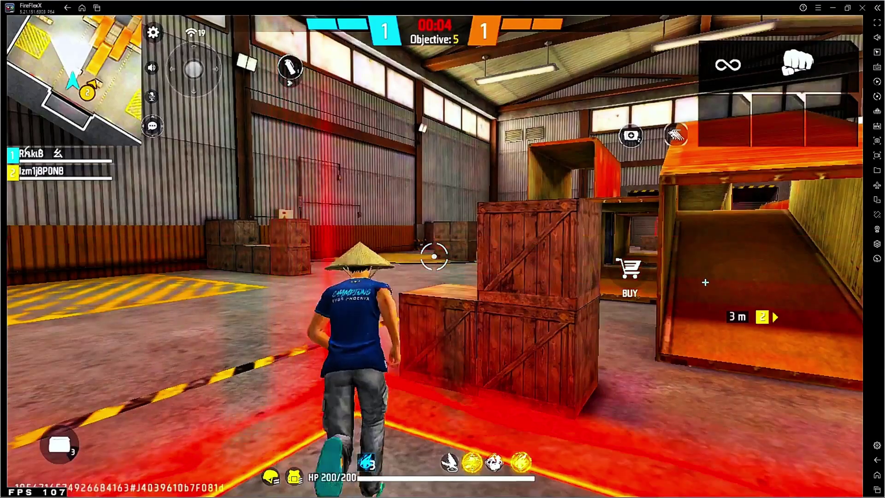
pyautogui.press('w')
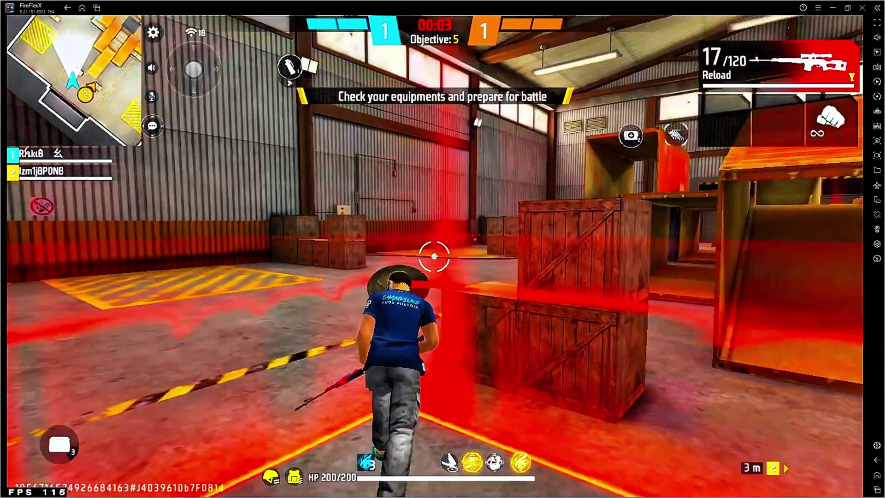